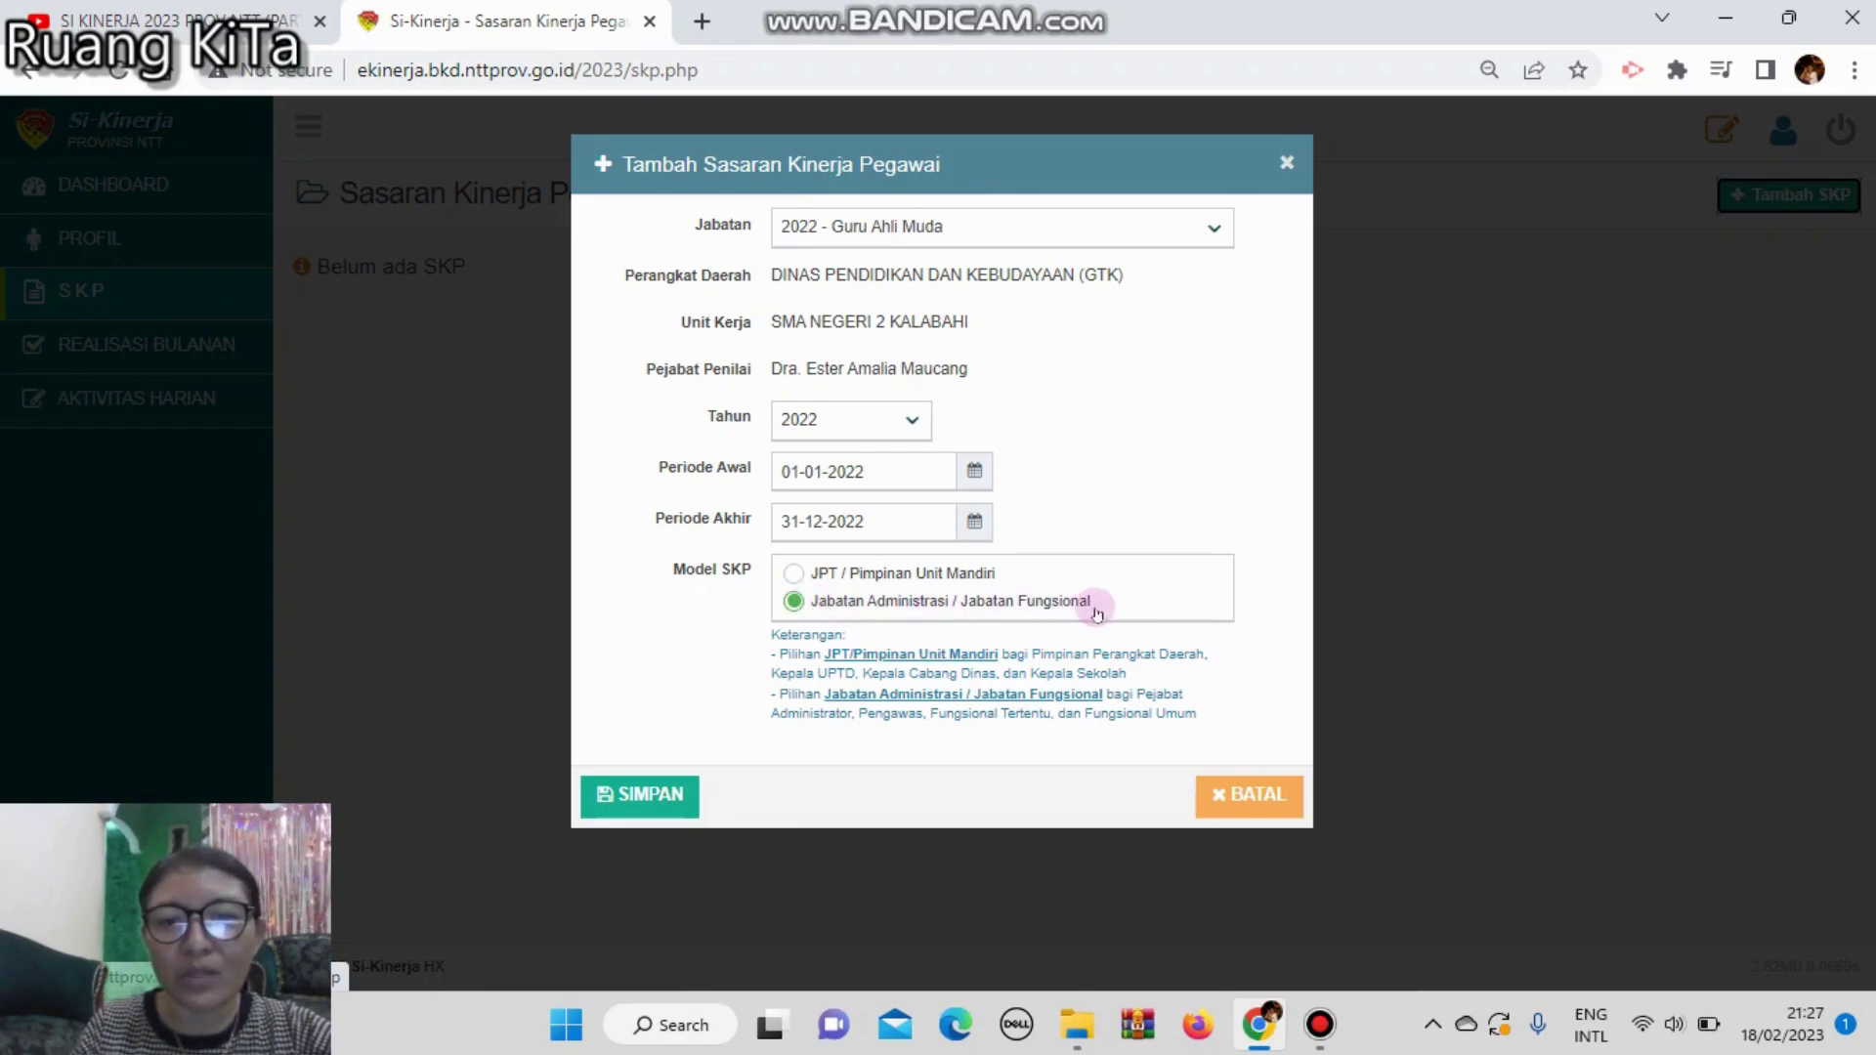
Step: Save the new 2022 SKP for the Guru Ahli Muda position using the Jabatan Administrasi / Jabatan Fungsional model
click(640, 796)
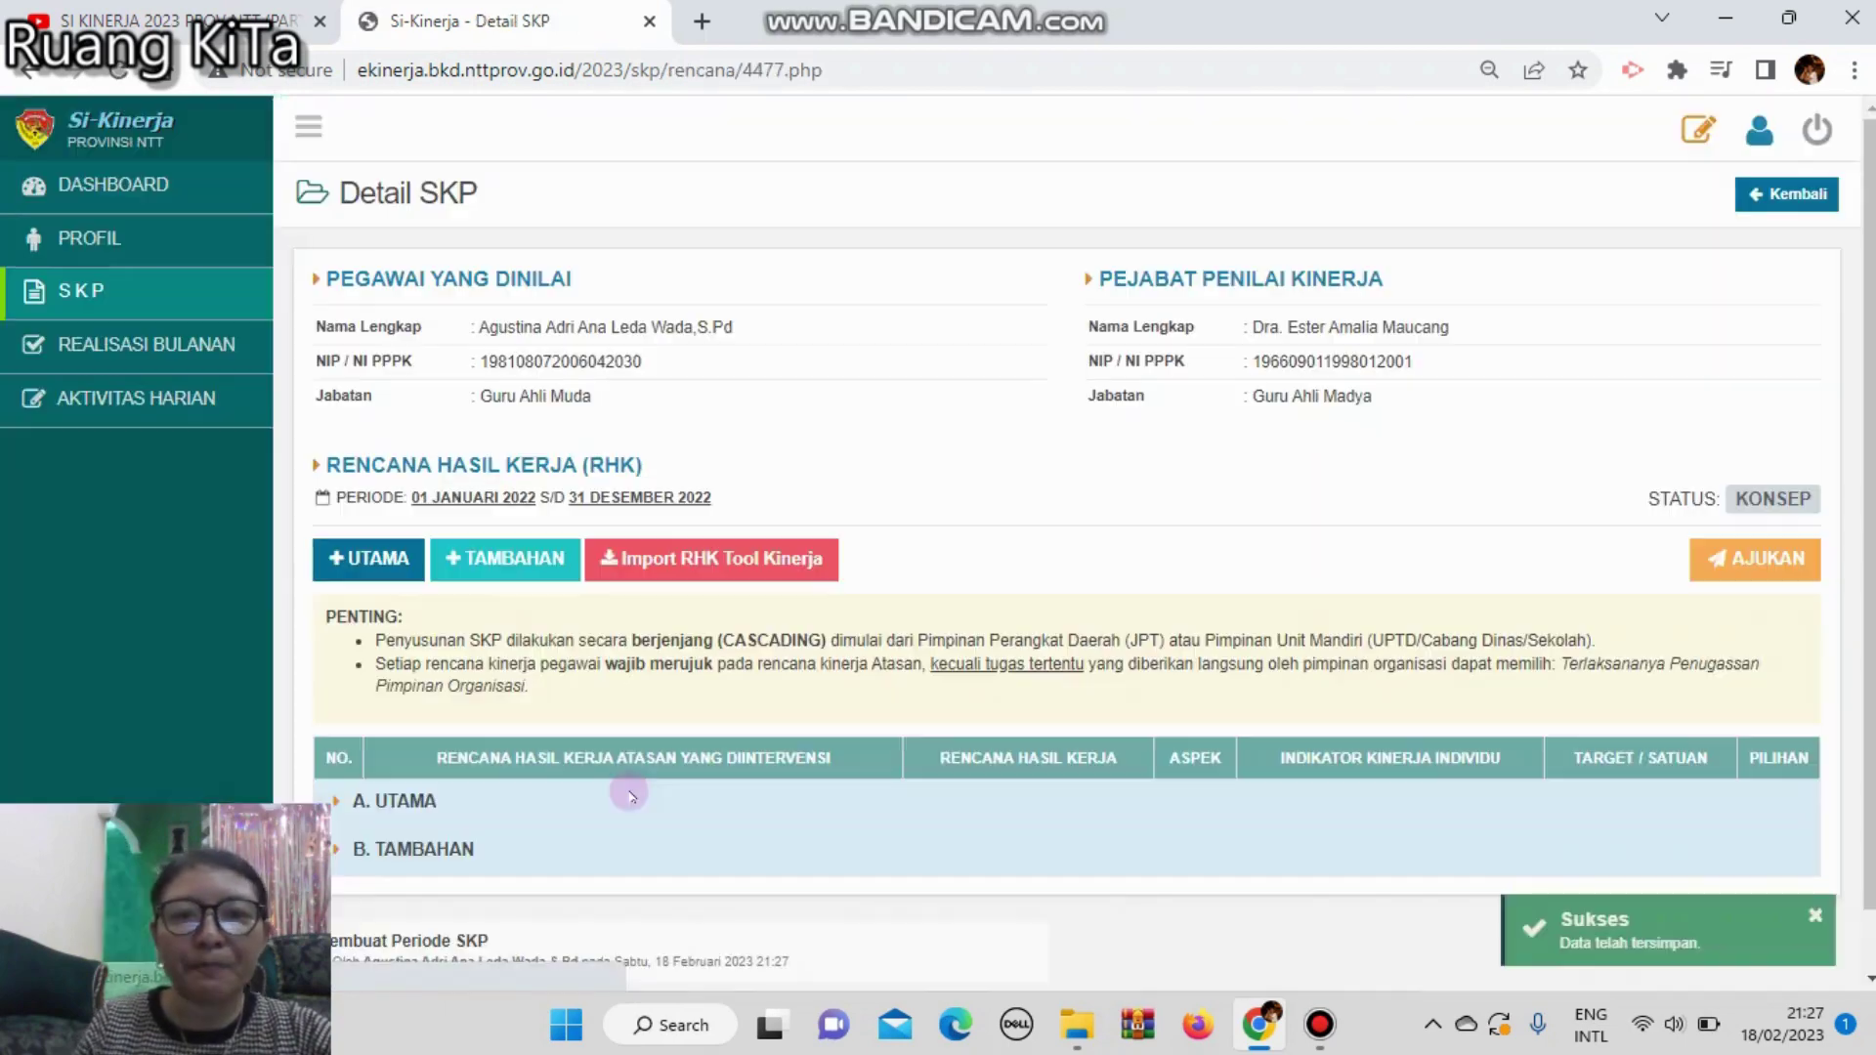
scroll(1075, 543, down, 1)
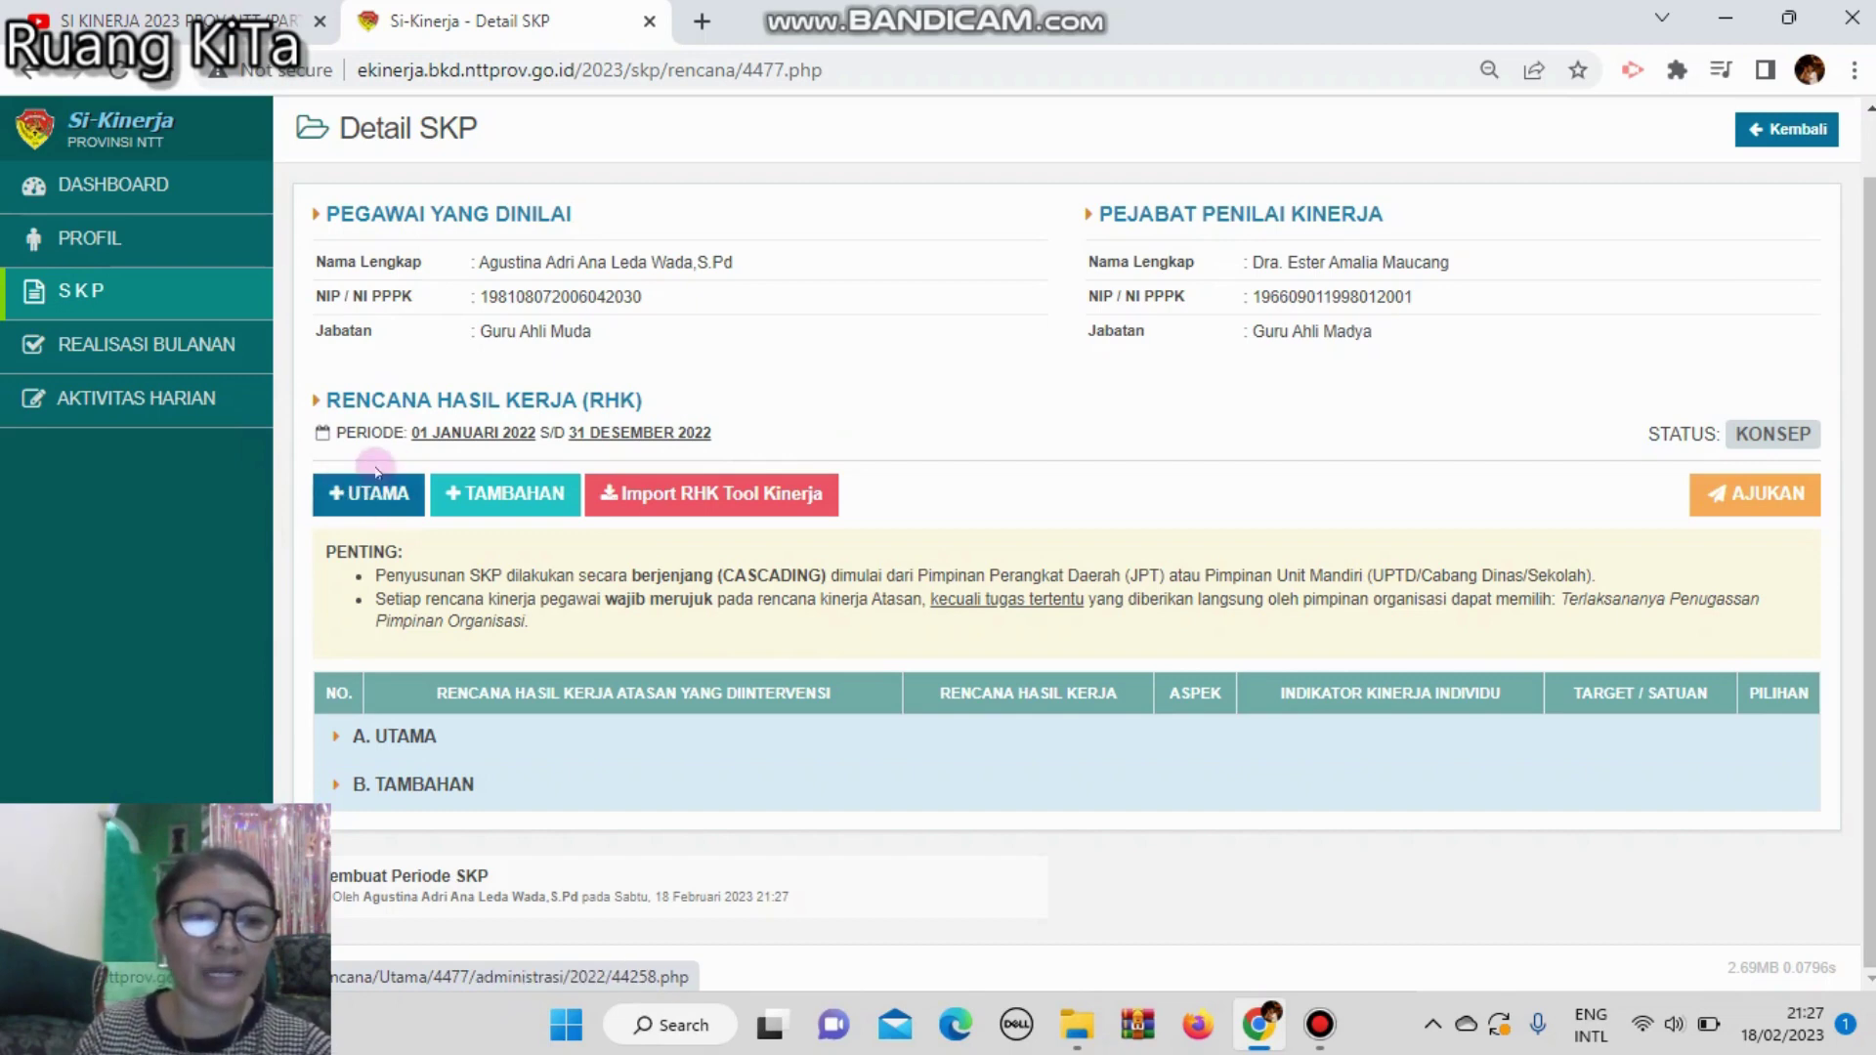
click(366, 498)
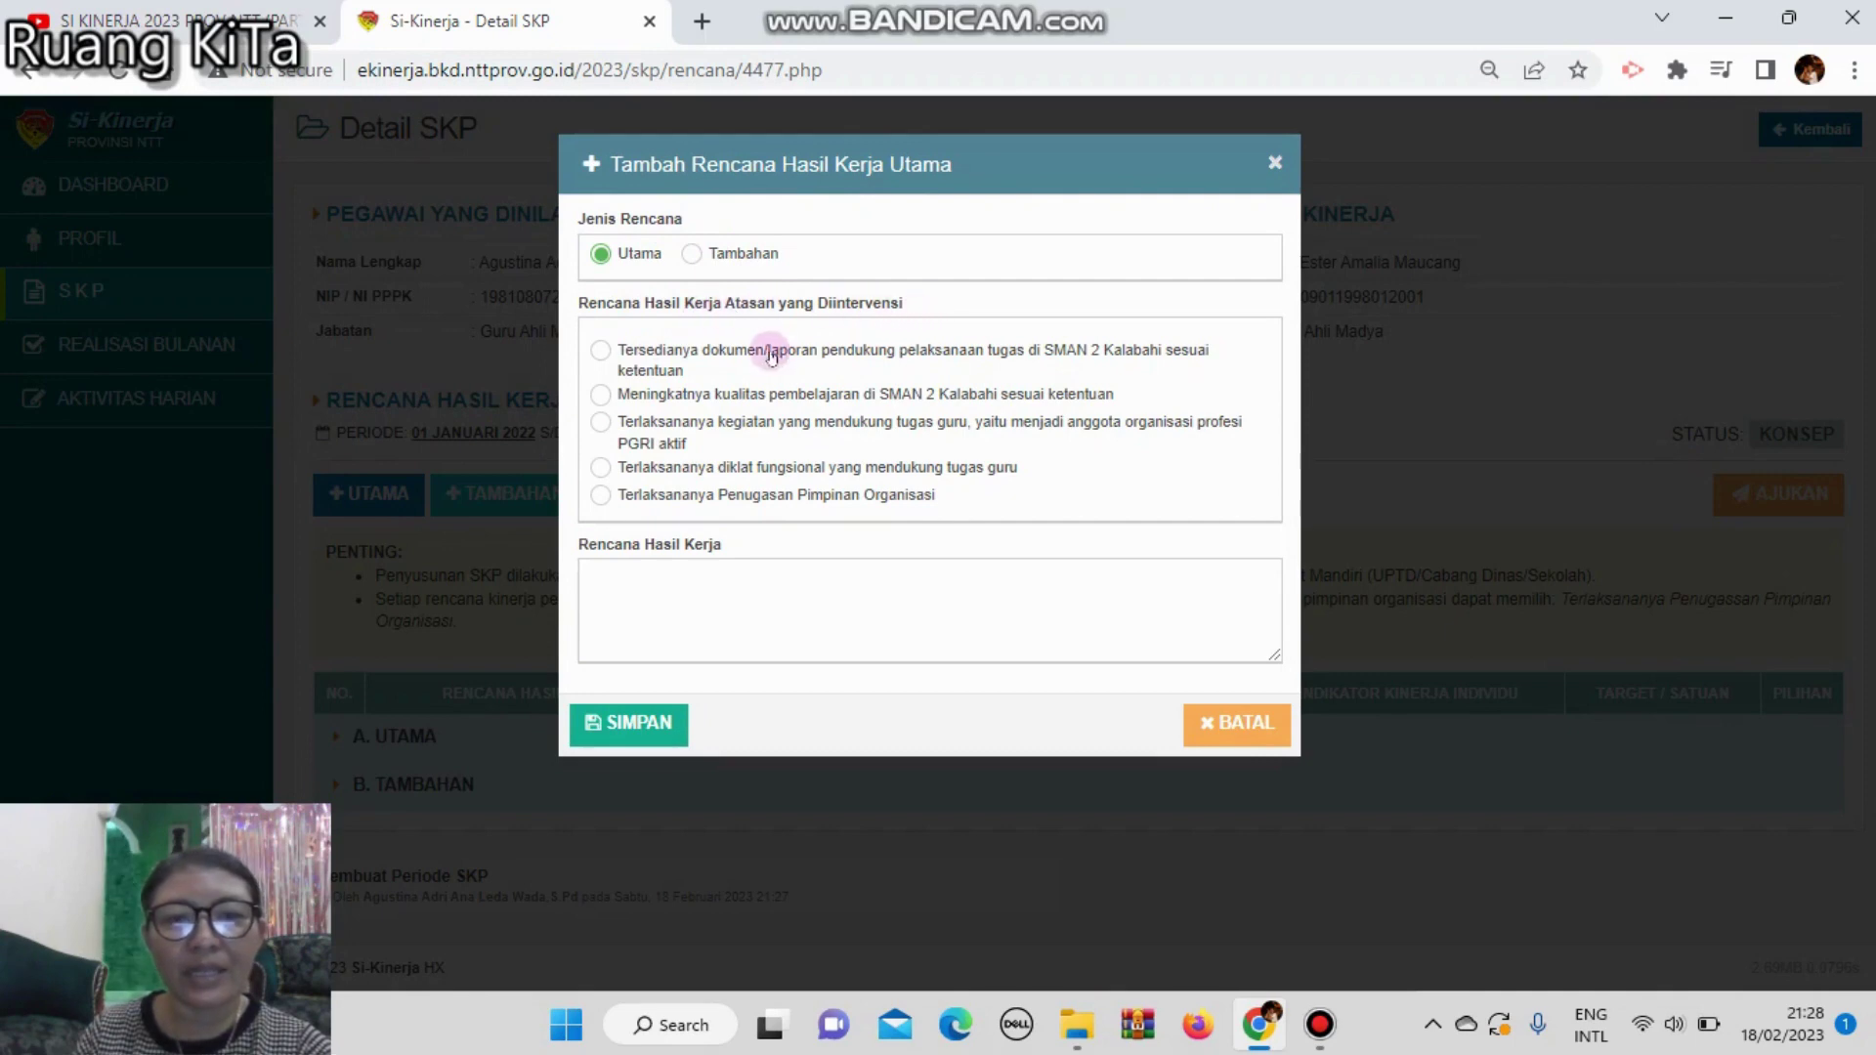
click(622, 582)
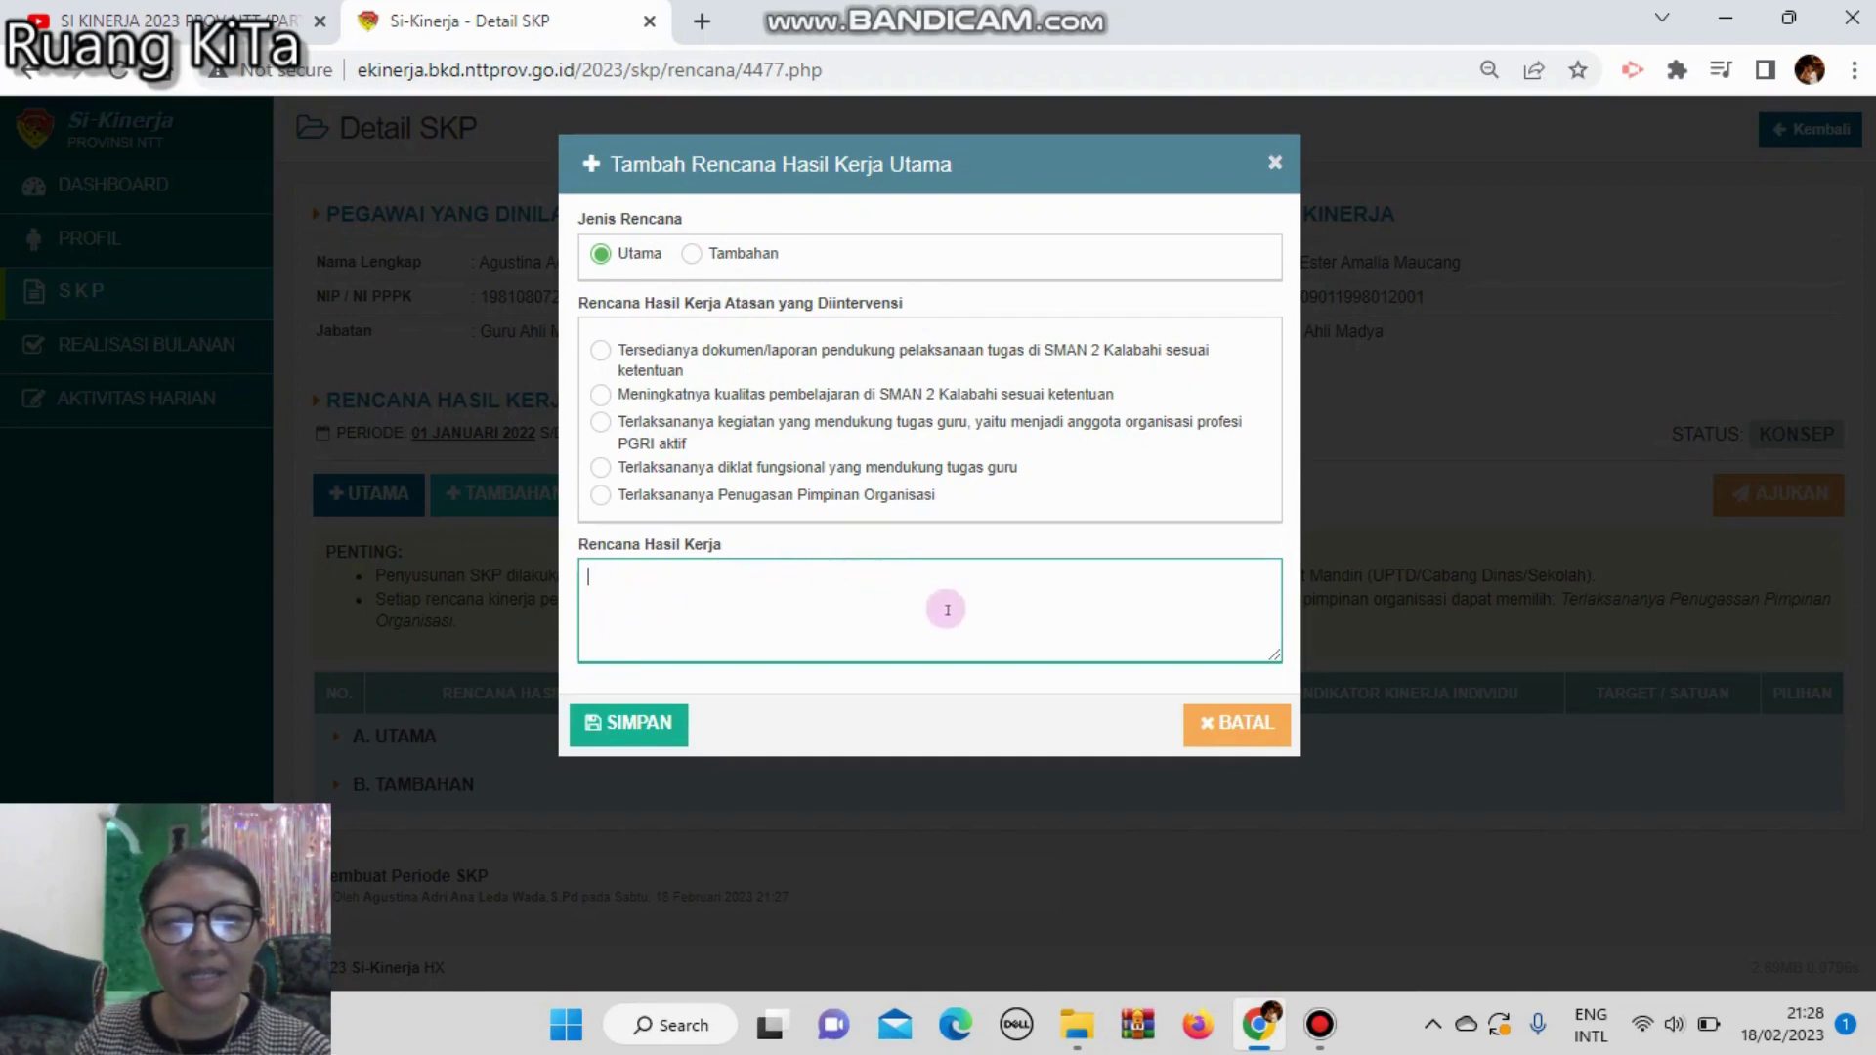
click(1333, 162)
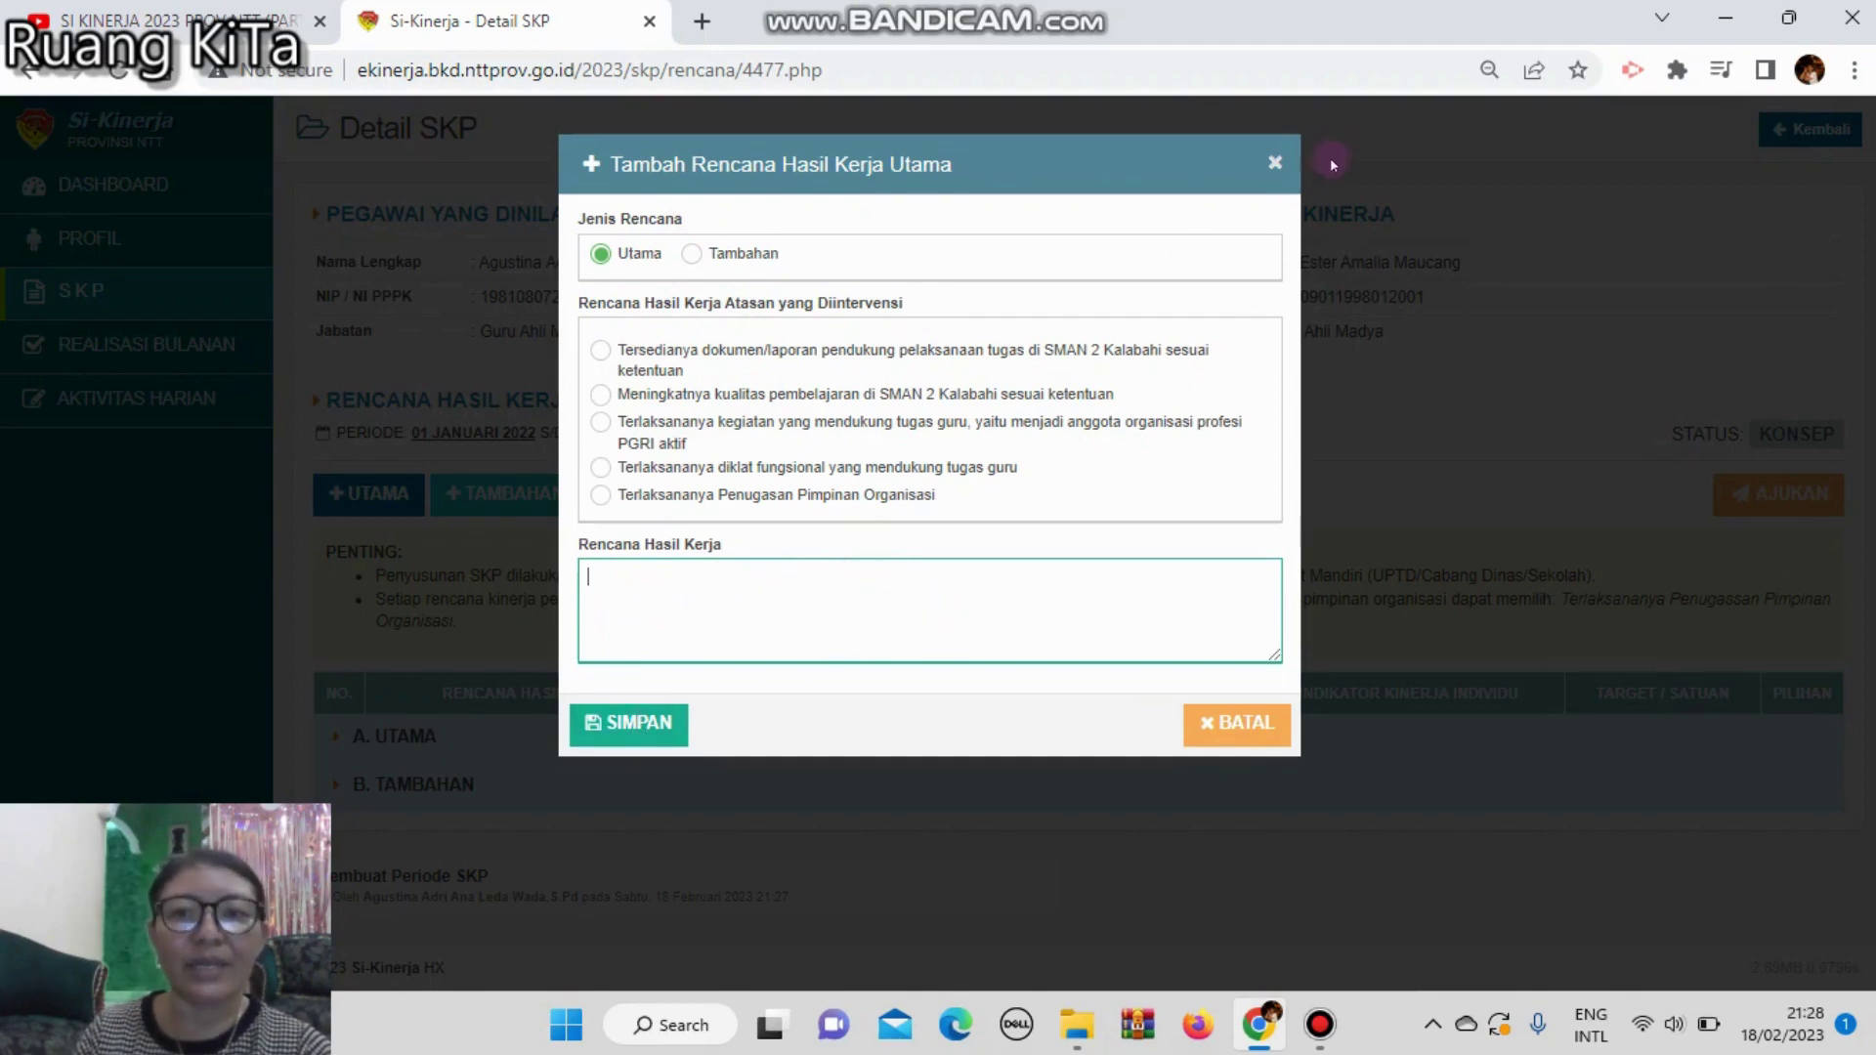
click(1278, 162)
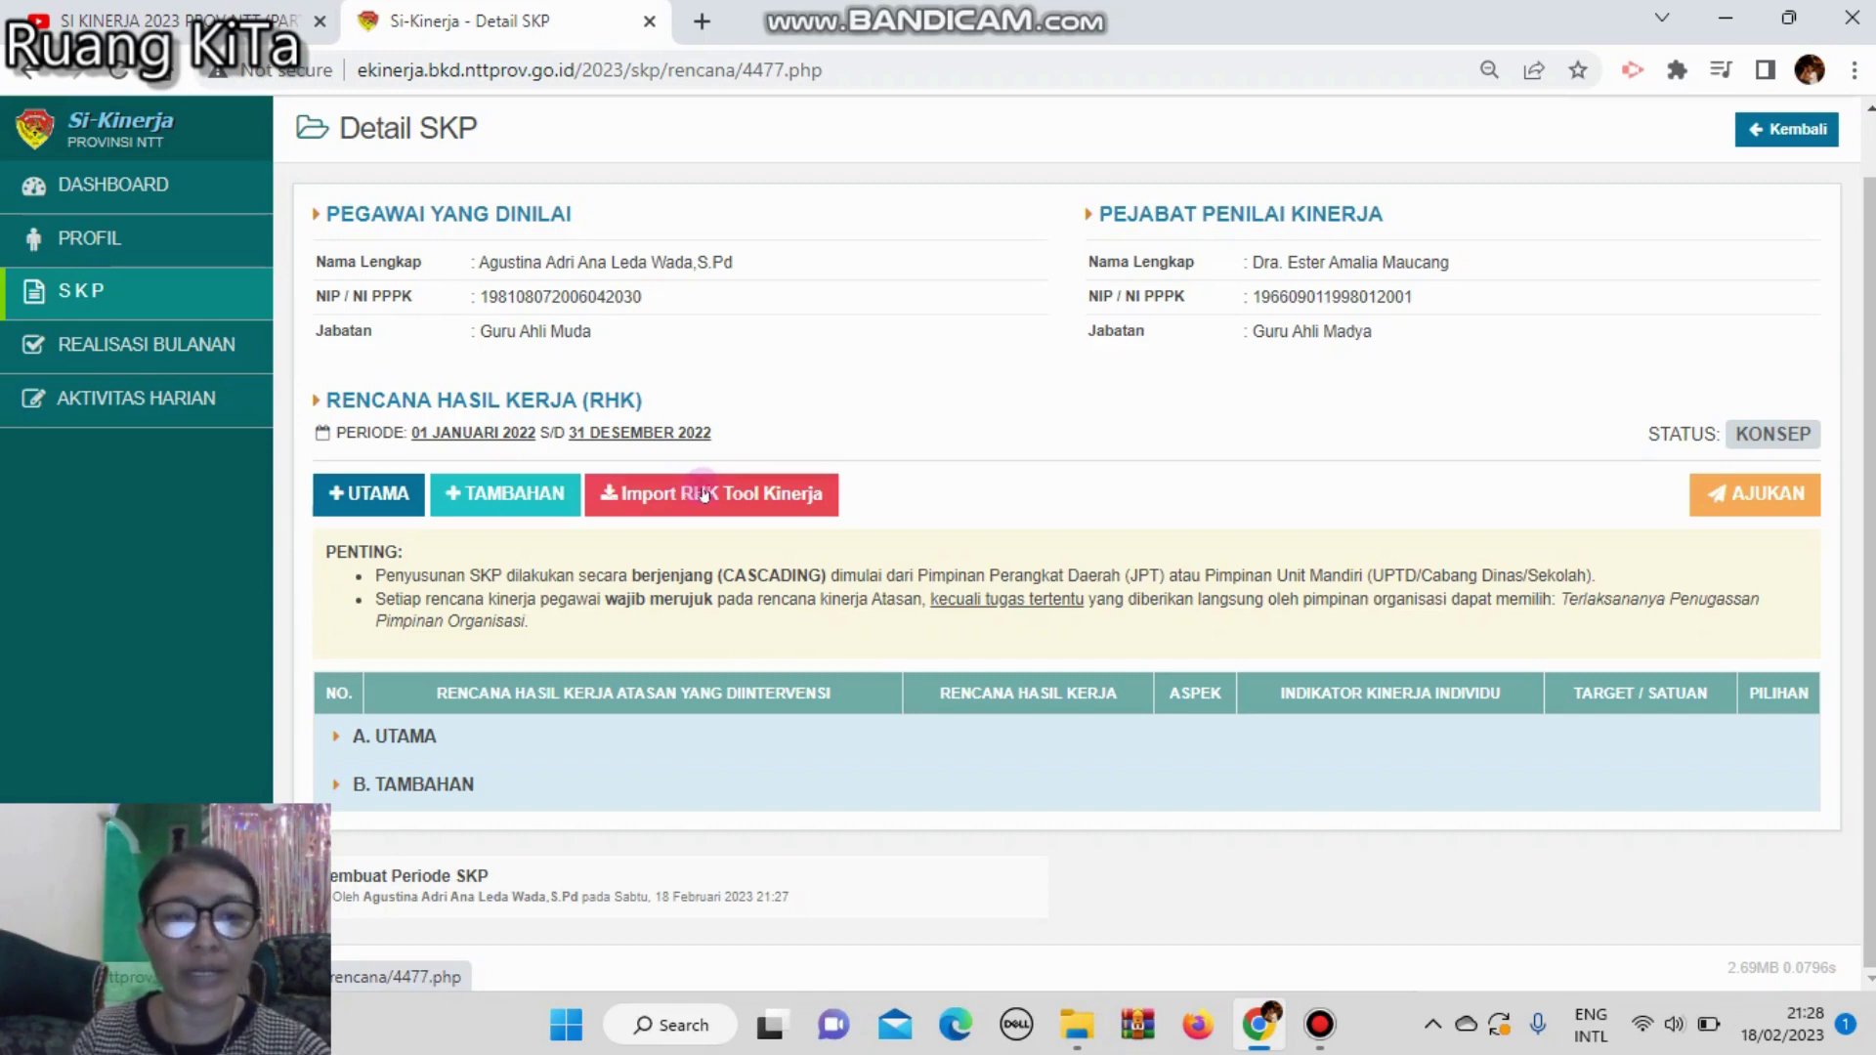
Step: Import the RHK work plans from Tool Kinerja into the SKP and check the Utama and Tambahan entries
click(703, 494)
click(877, 261)
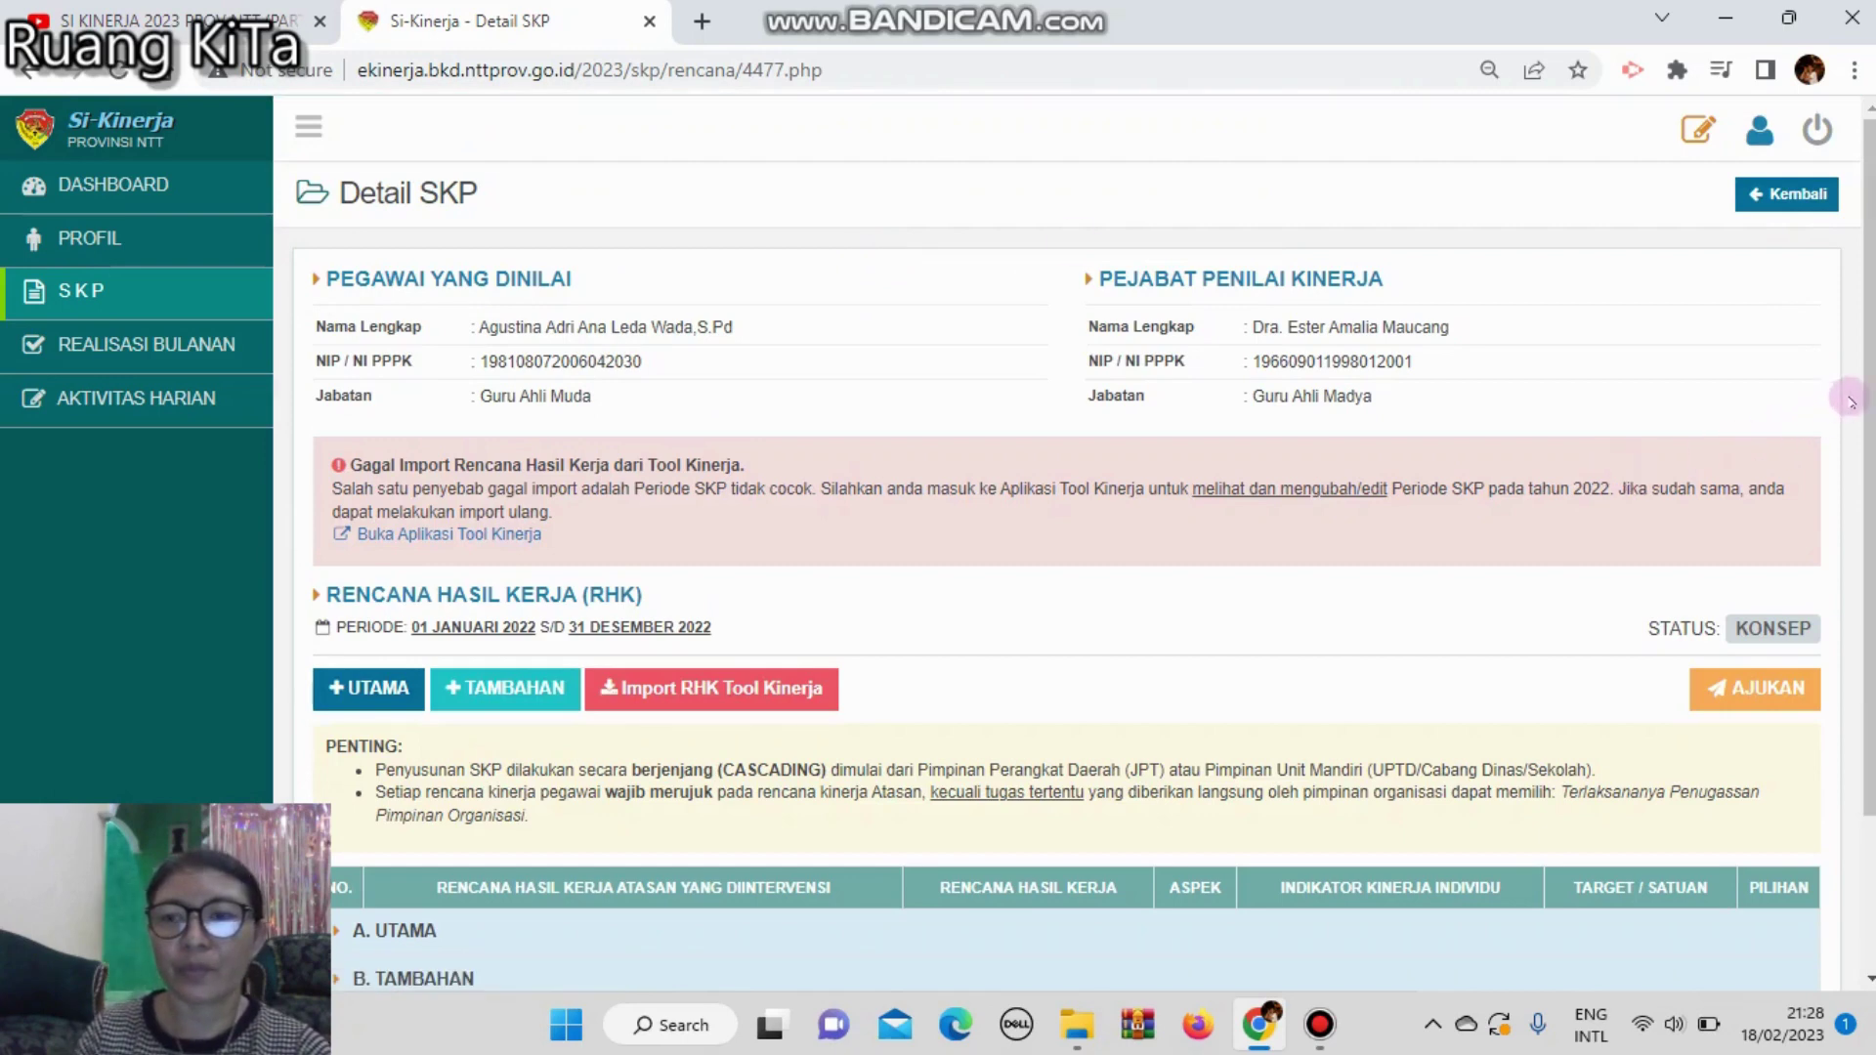
scroll(1850, 396, down, 5)
scroll(1065, 543, up, 1)
scroll(1065, 543, down, 1)
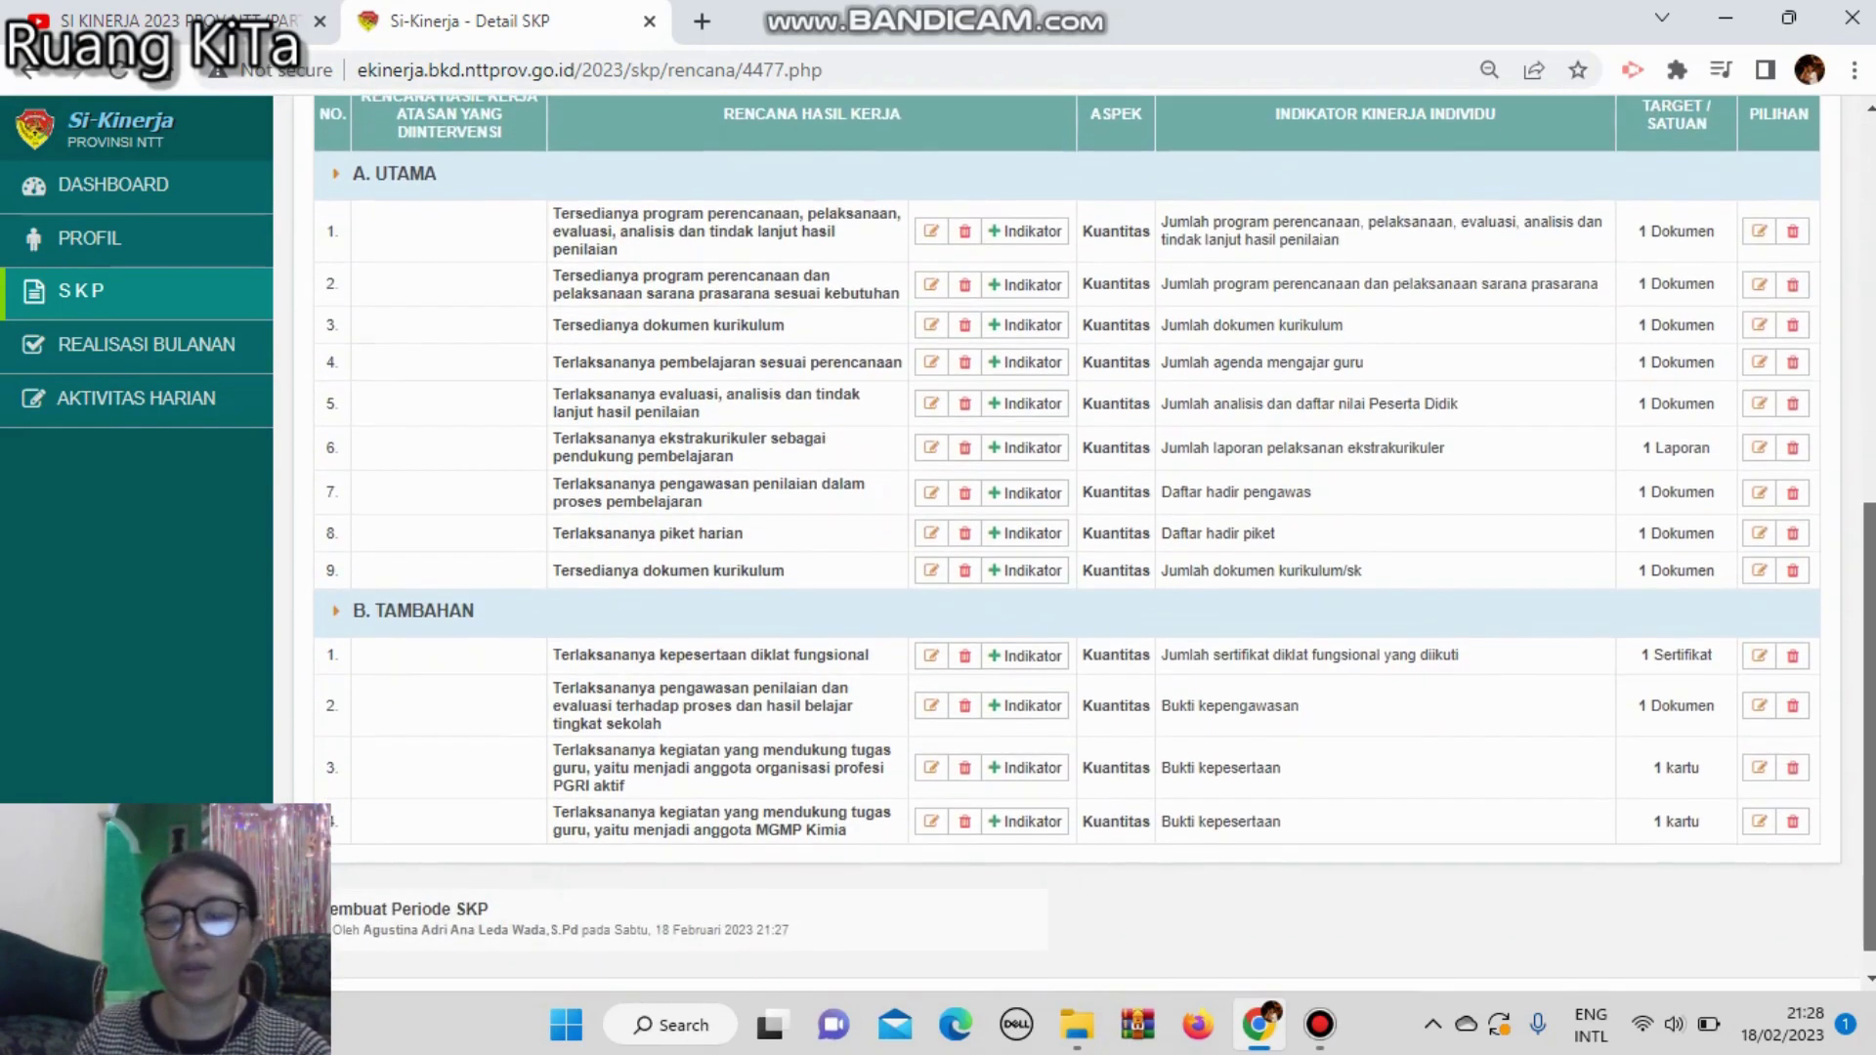
scroll(1065, 542, up, 1)
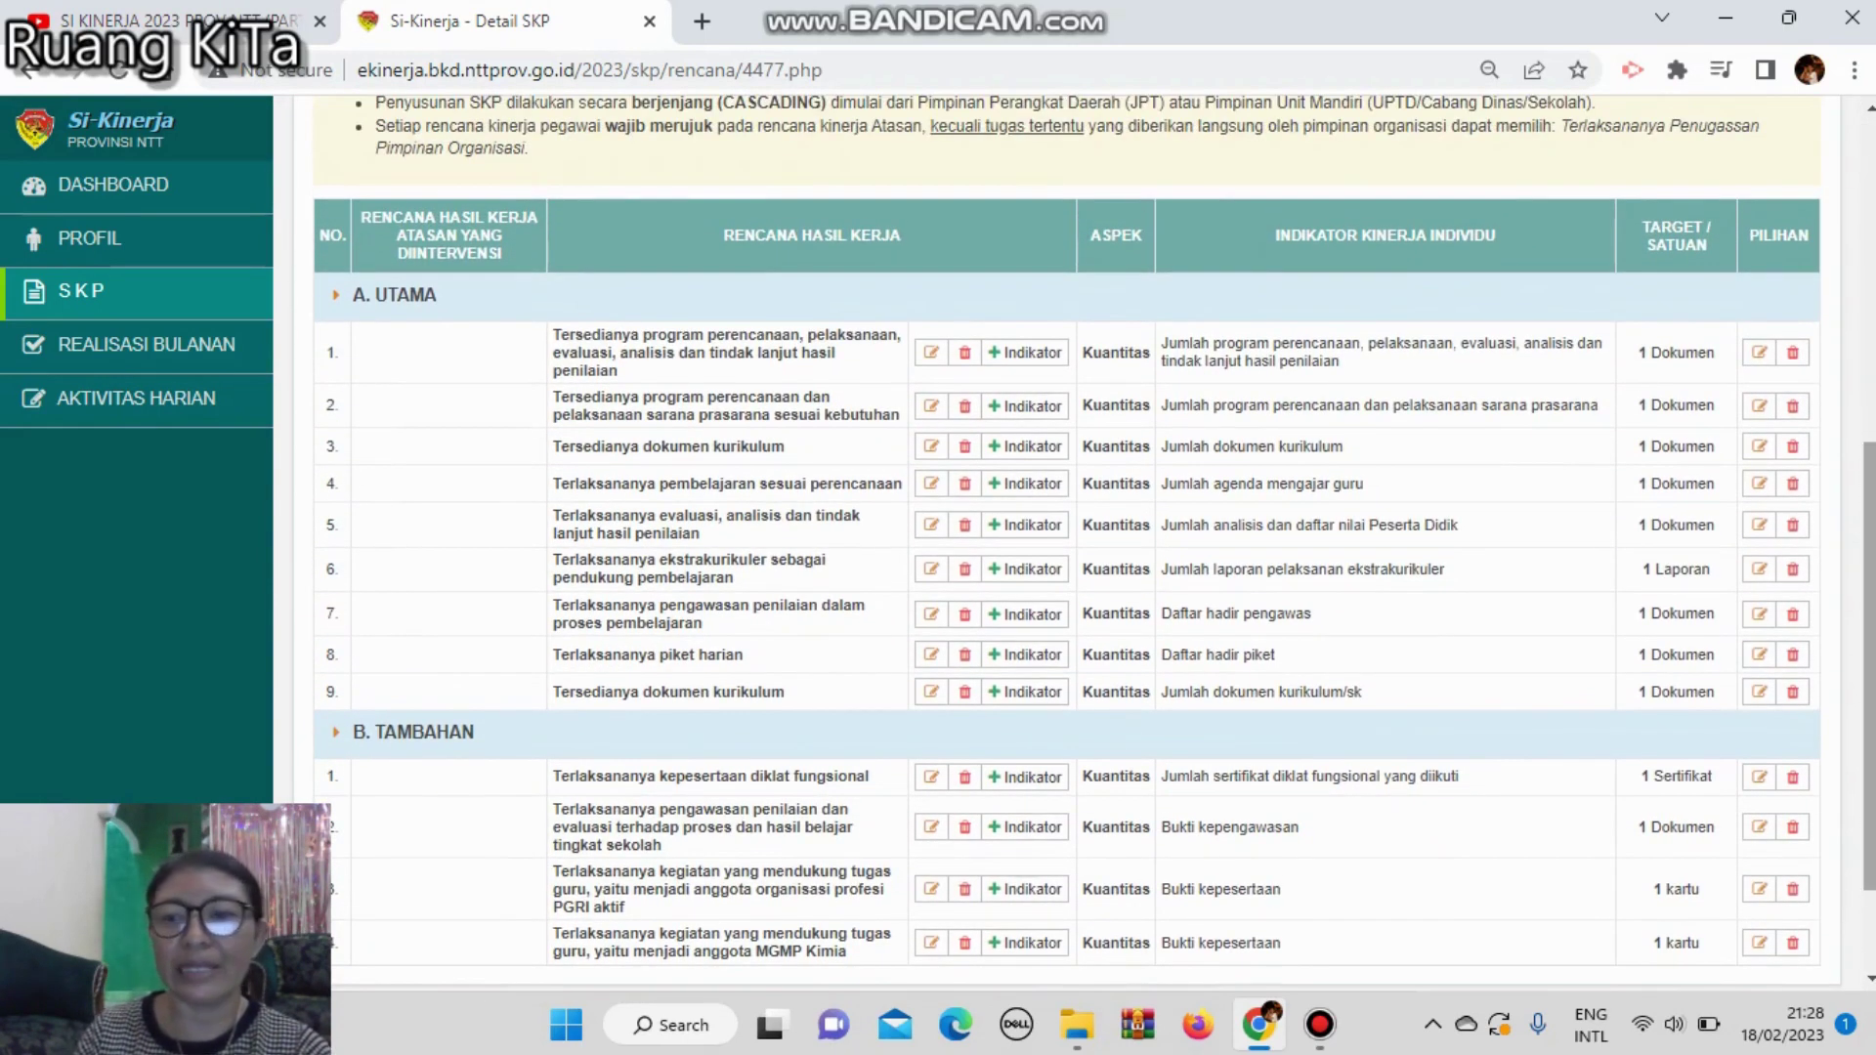
drag(1864, 753, 1866, 830)
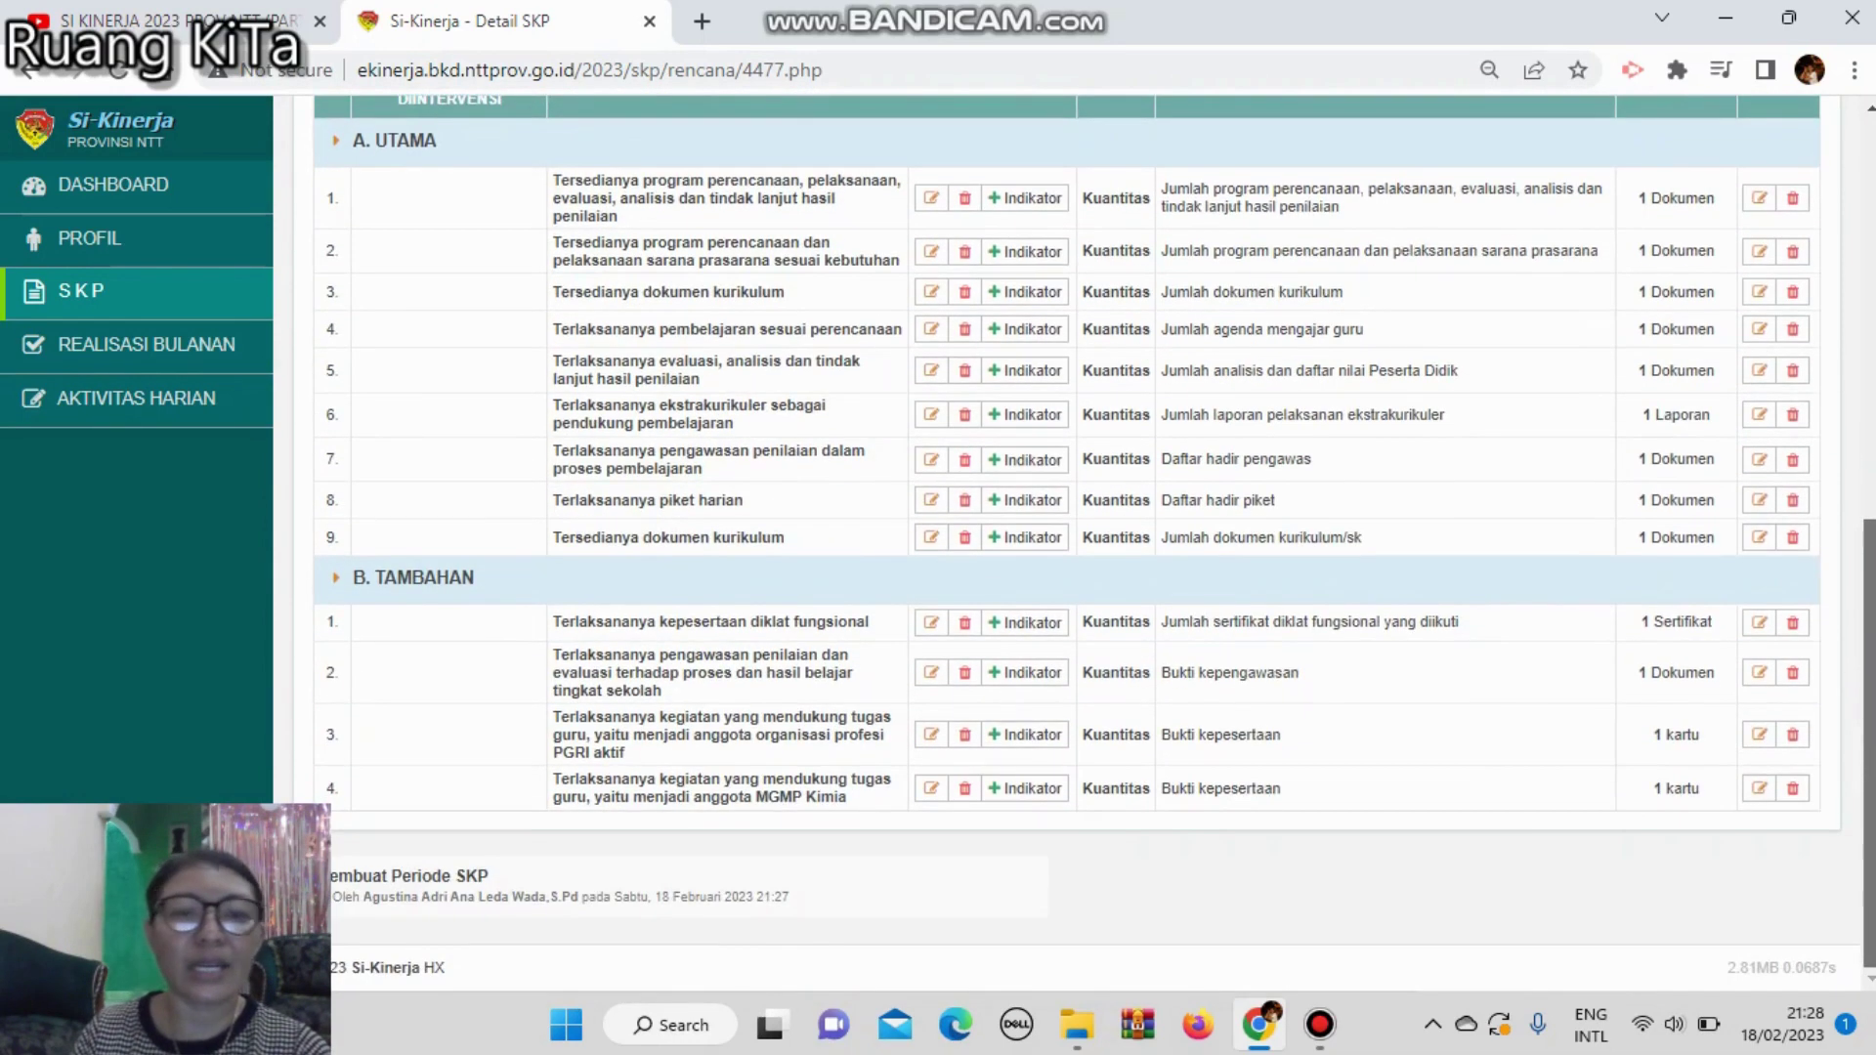
Step: Link the first Utama work plan to the superior's plan "Tersedianya dokumen/laporan pendukung pelaksanaan tugas di SMAN 2 Kalabahi sesuai ketentuan" and save the change
scroll(1075, 537, up, 2)
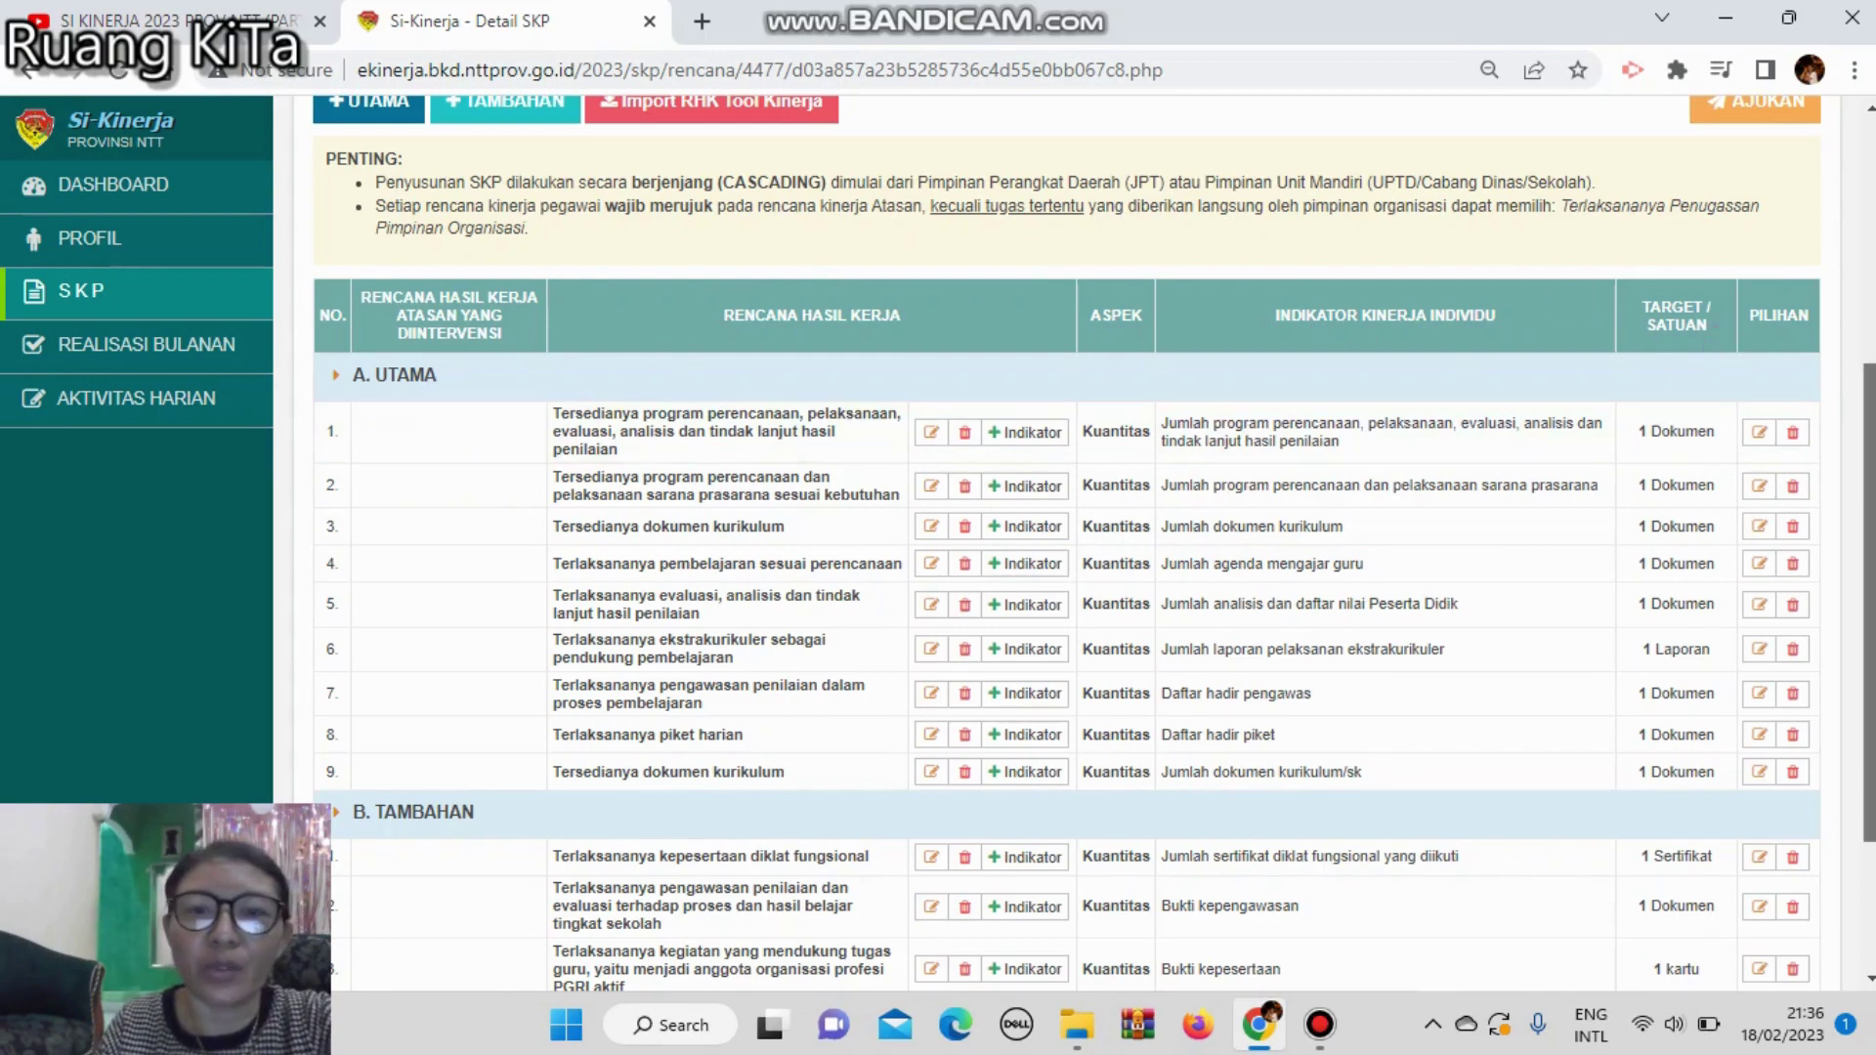
scroll(1568, 367, up, 1)
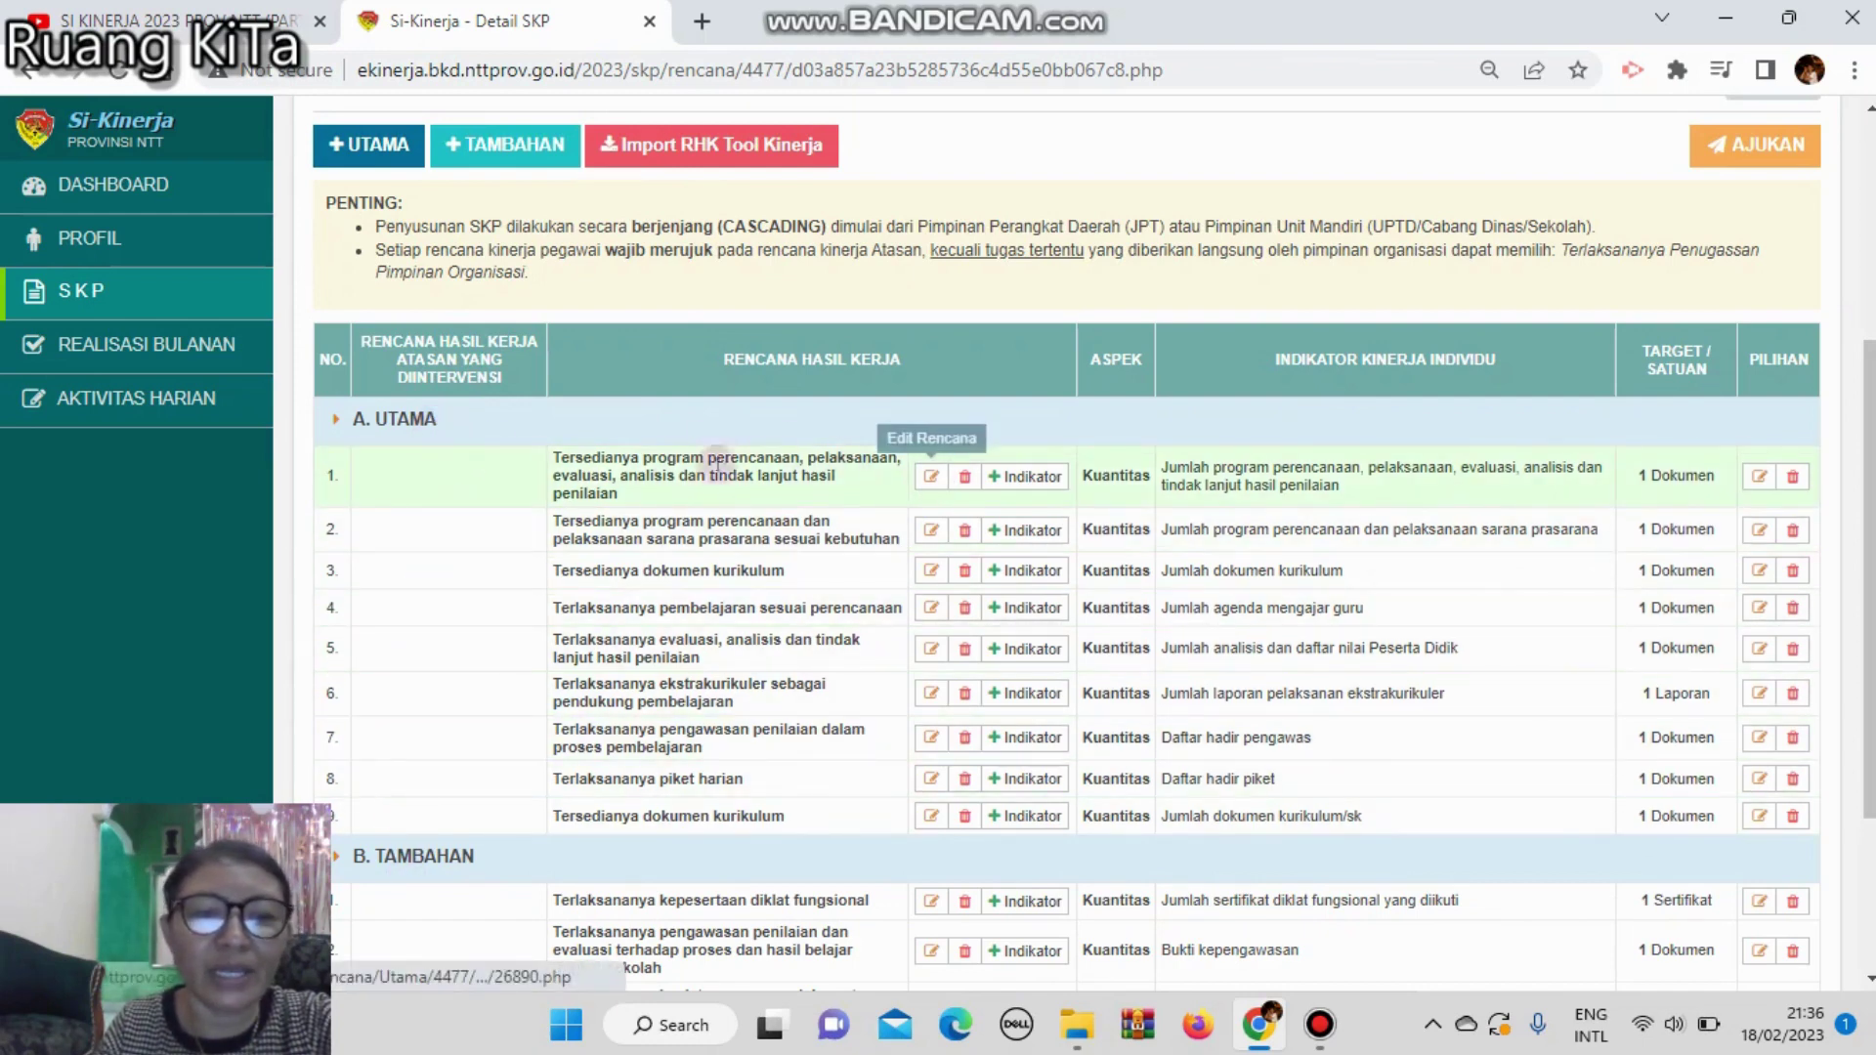
click(930, 483)
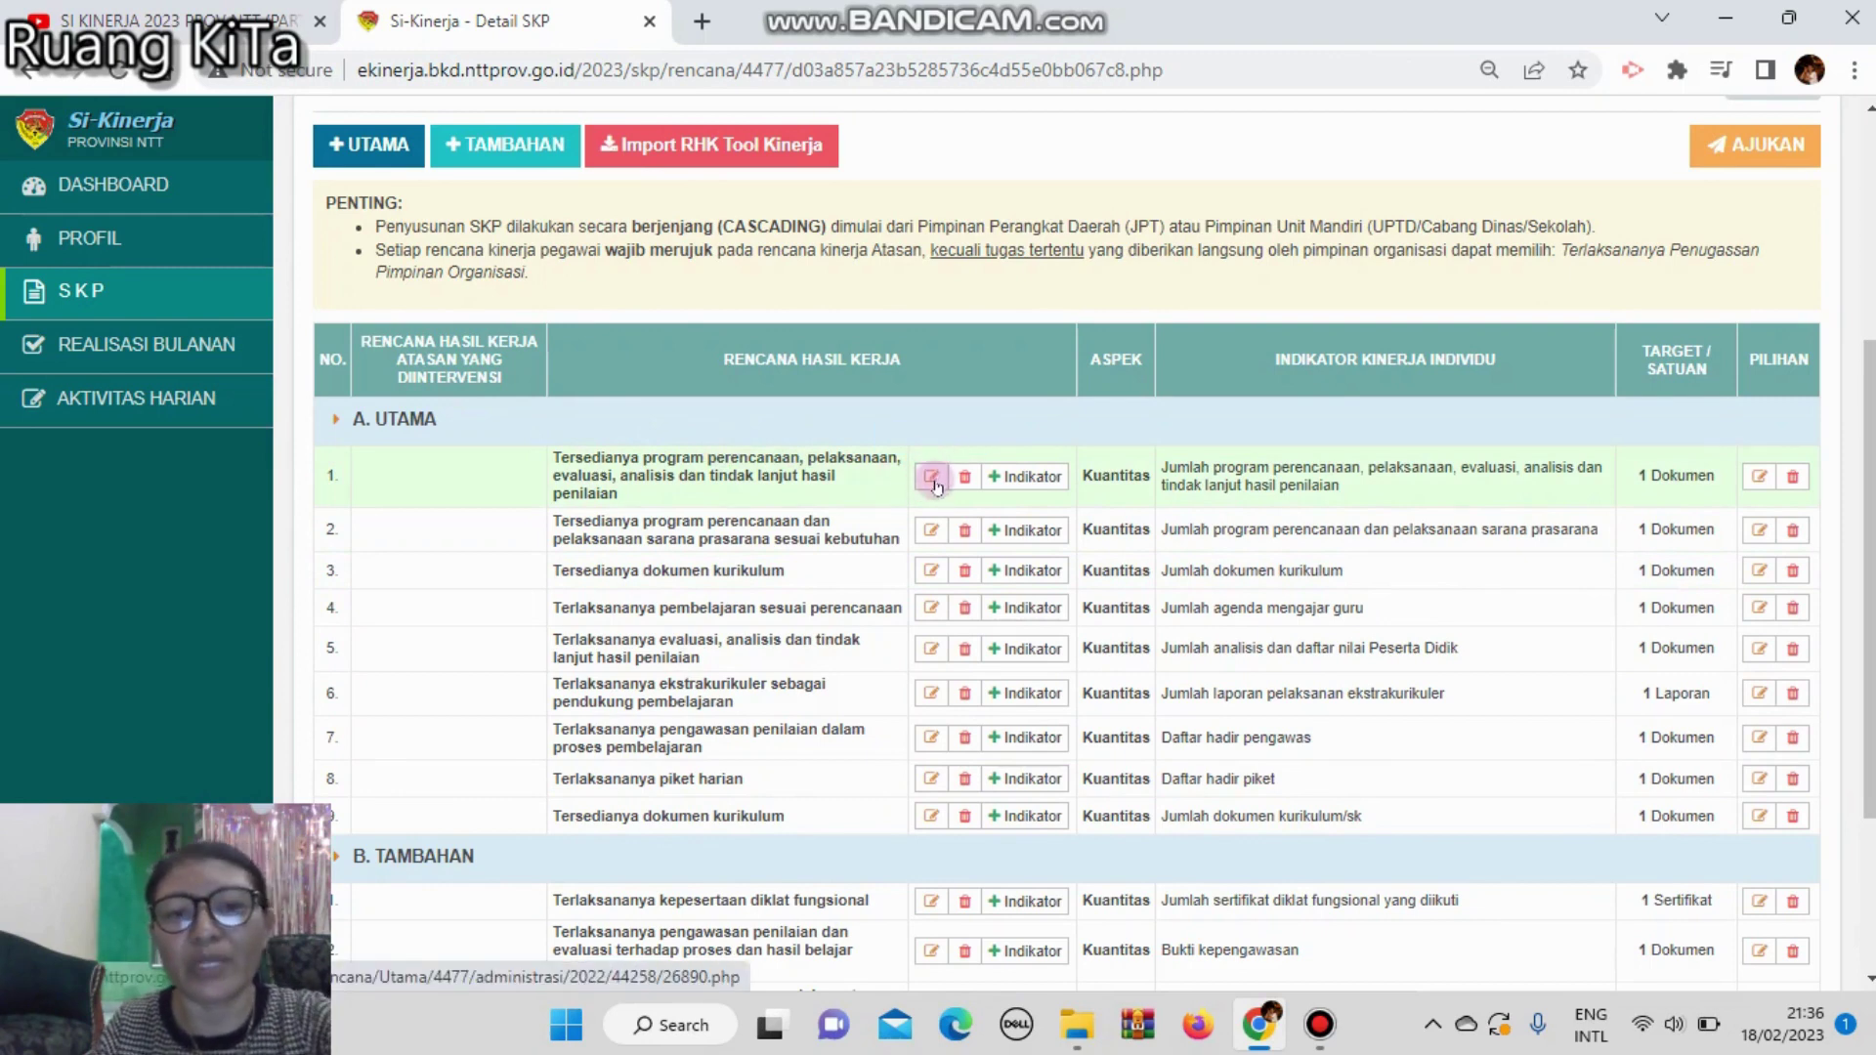
click(933, 481)
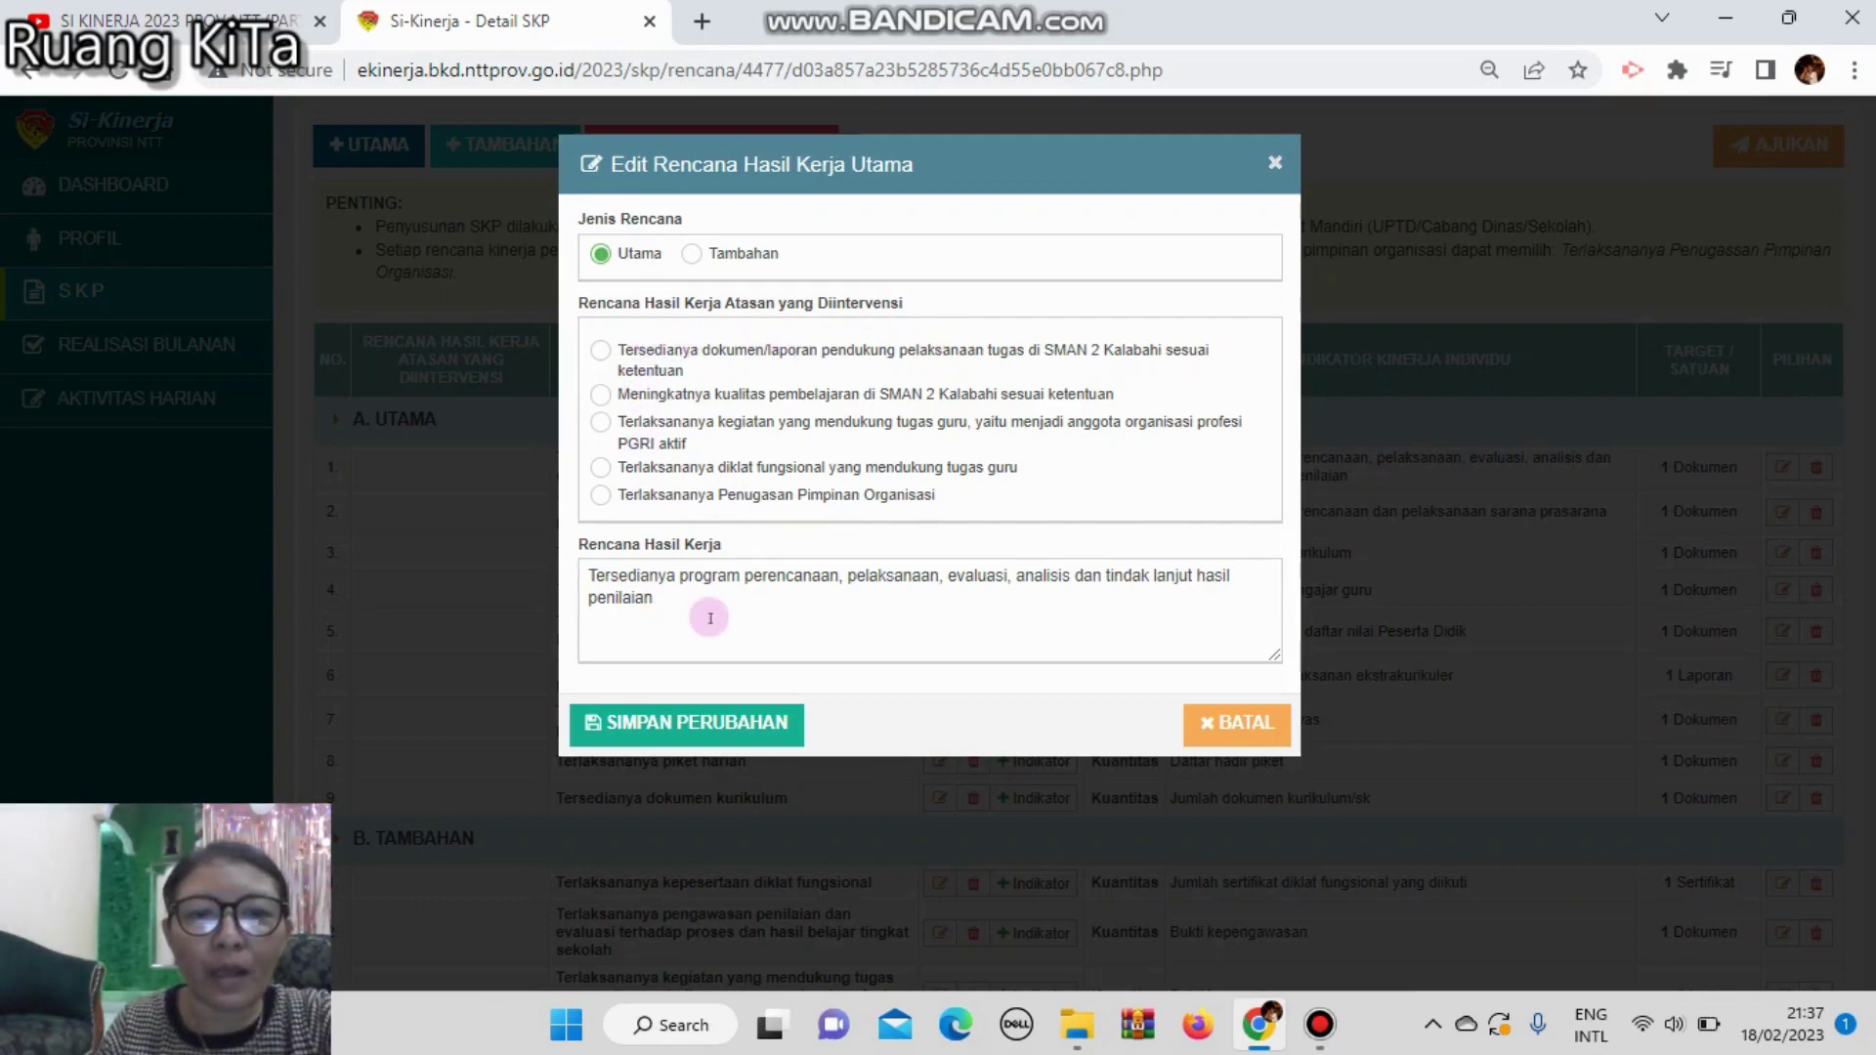
click(616, 352)
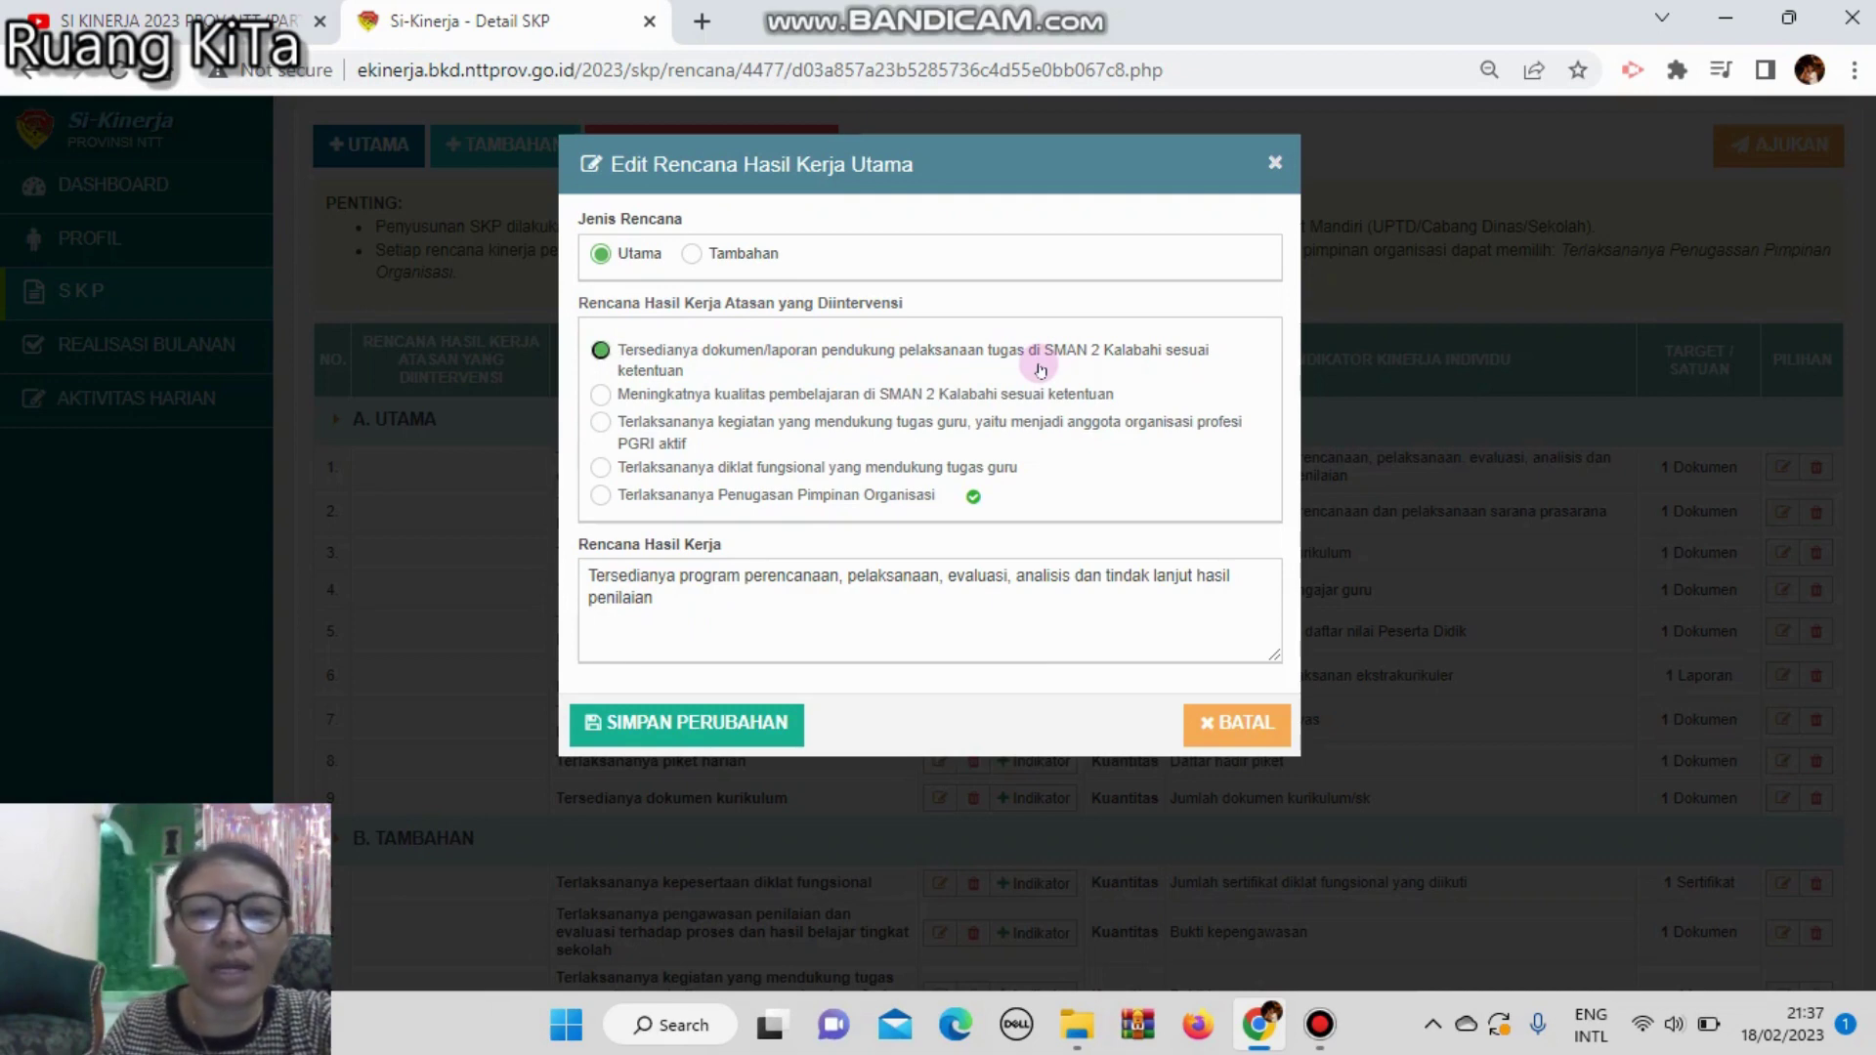
click(690, 726)
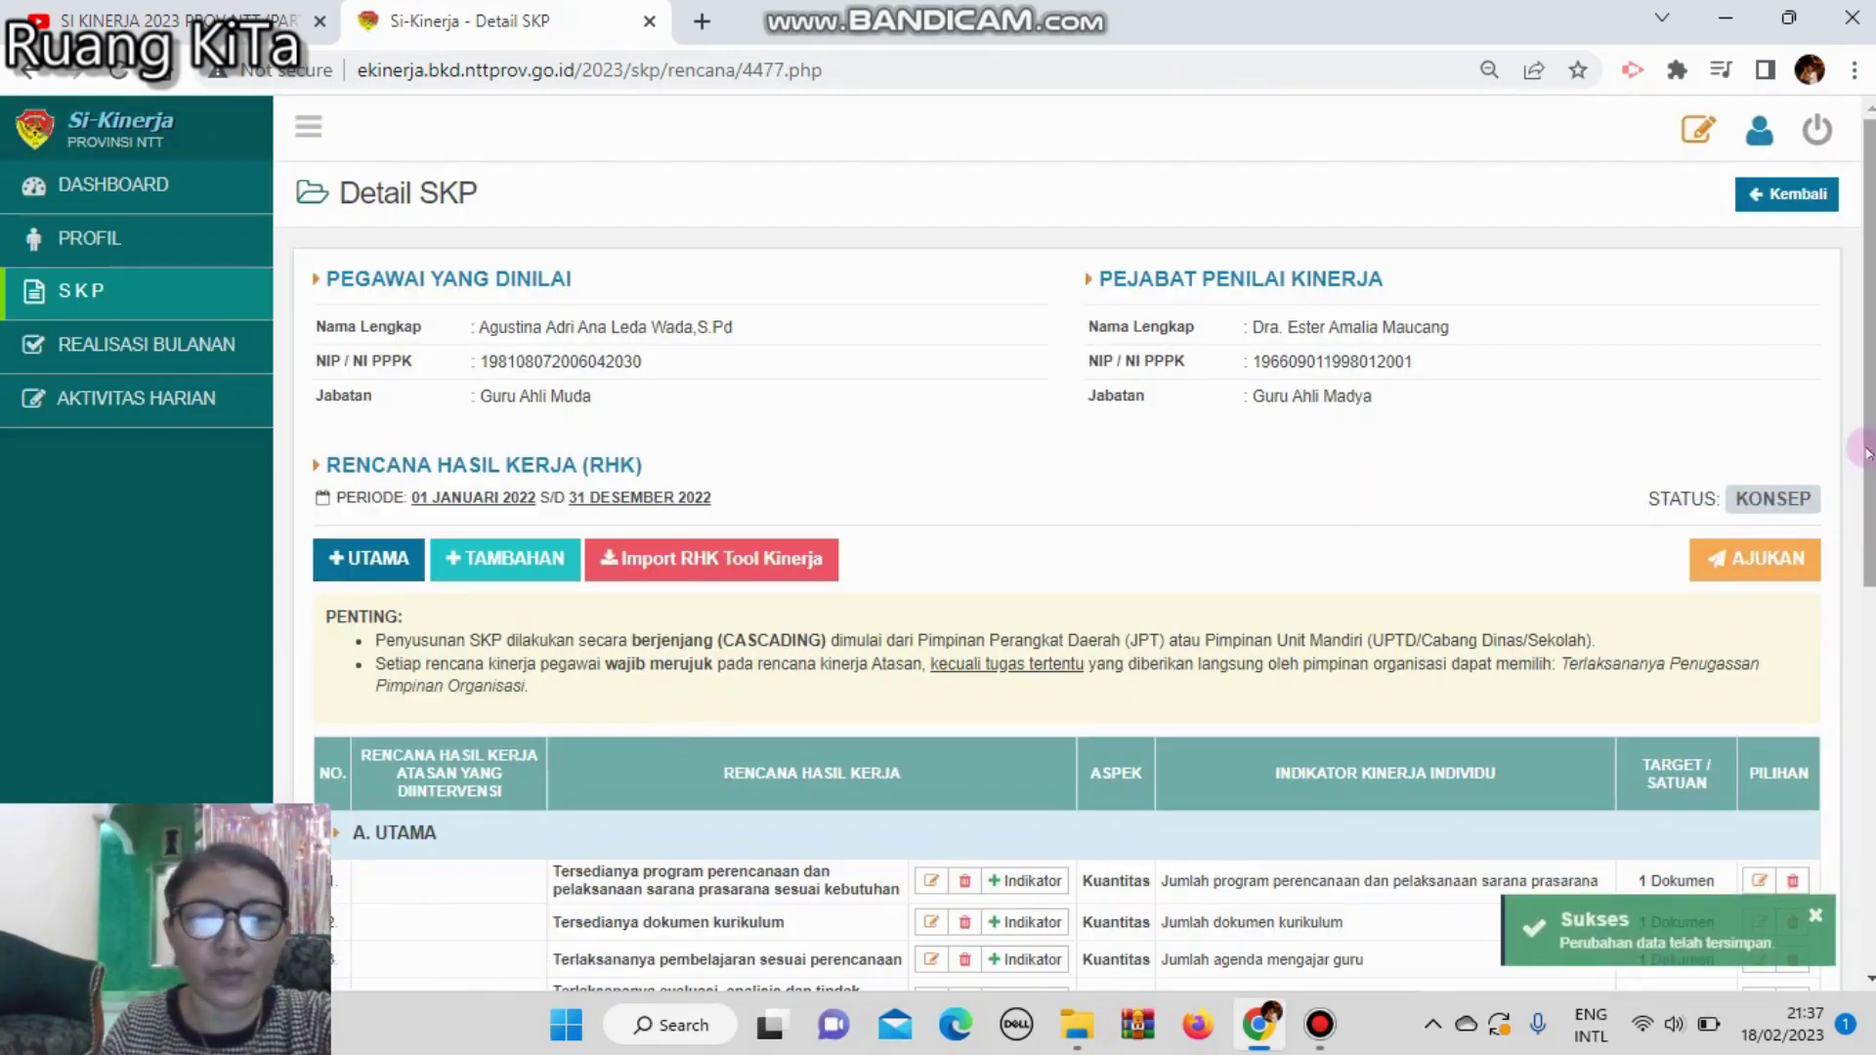
Step: Open the Utama work plan "Tersedianya program perencanaan dan pelaksanaan sarana prasarana sesuai kebutuhan" for editing
scroll(1860, 446, down, 1)
scroll(1860, 446, down, 4)
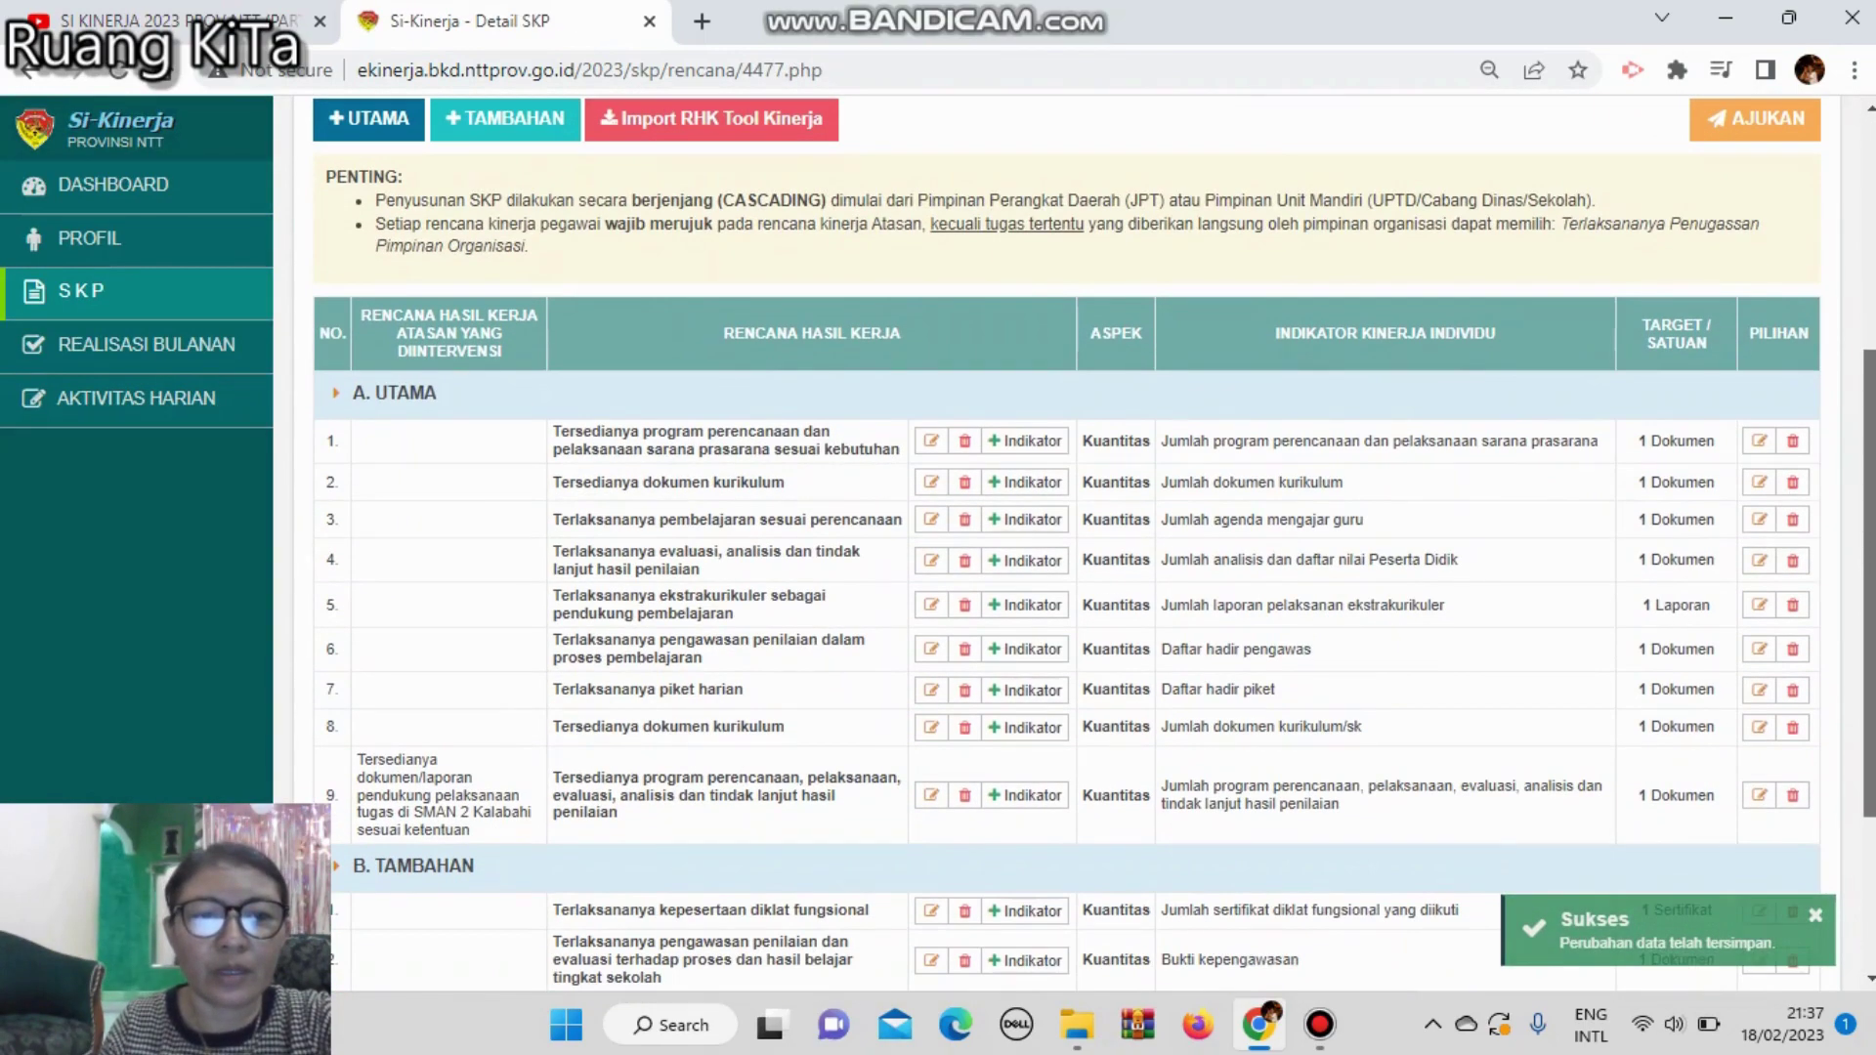
scroll(977, 548, down, 1)
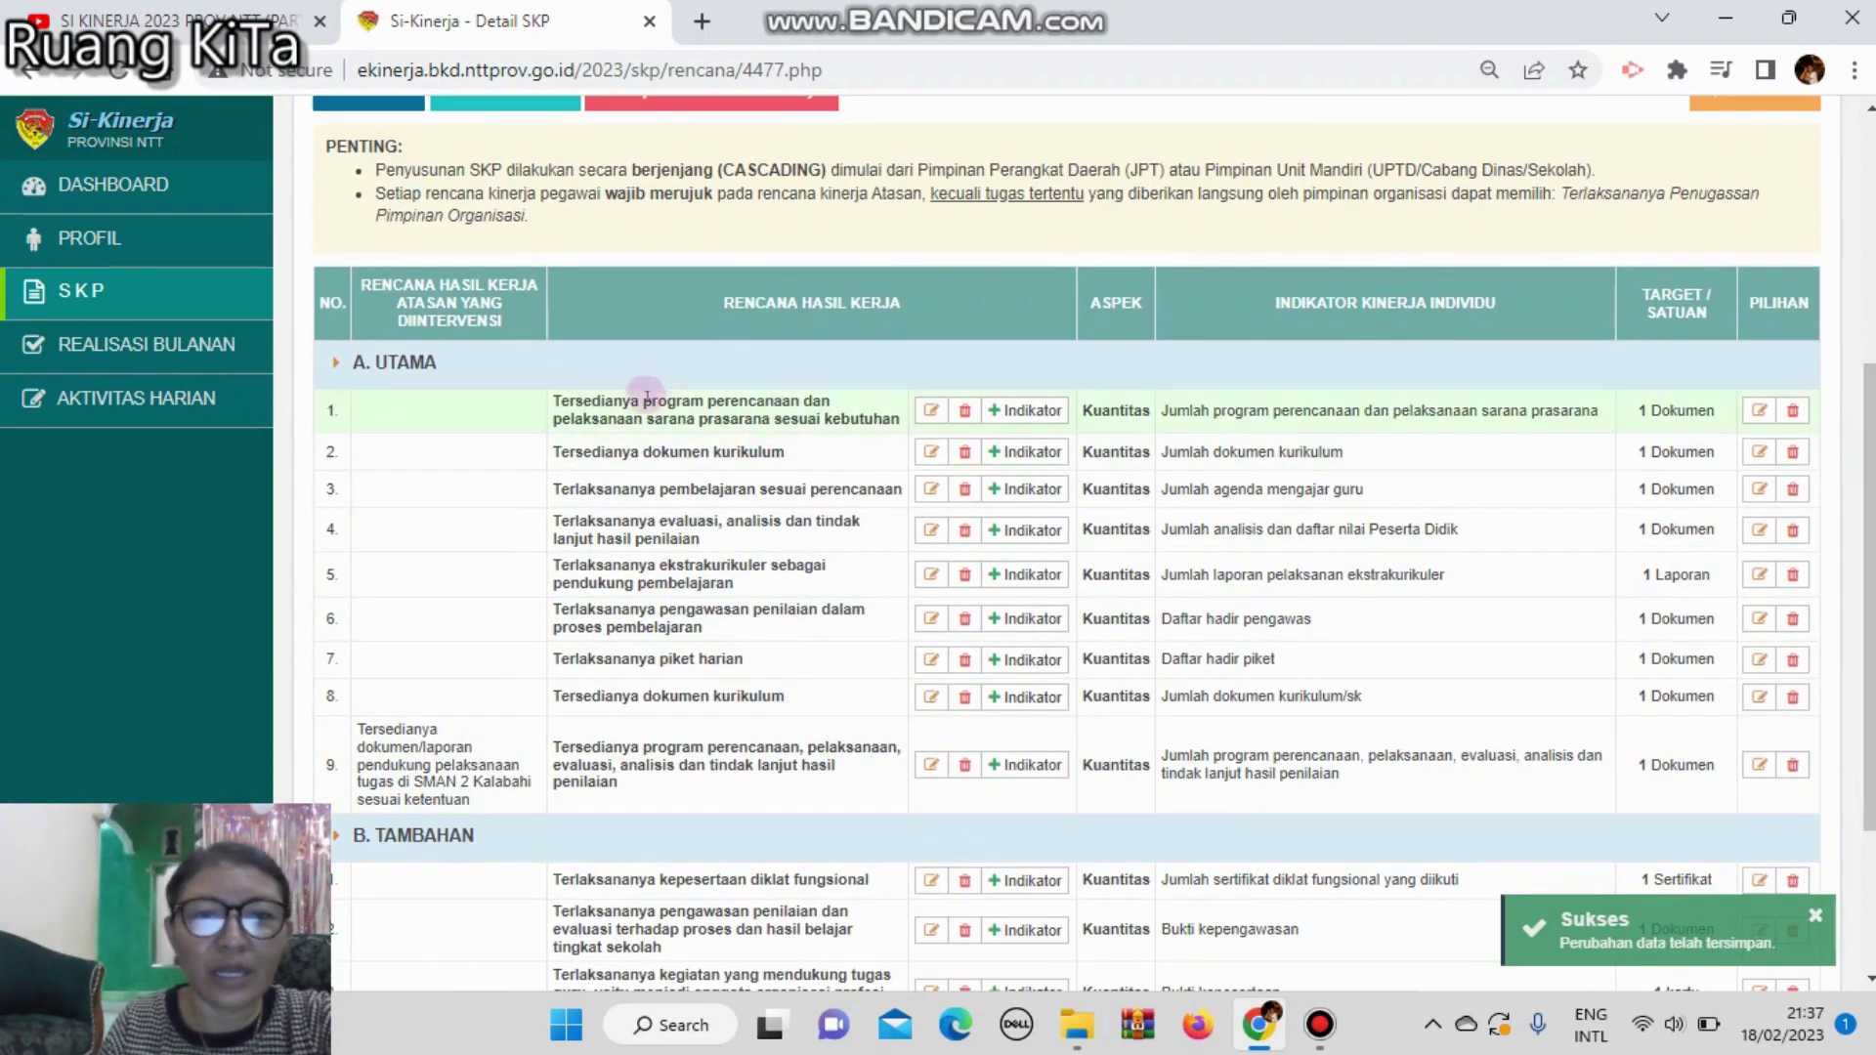
click(931, 414)
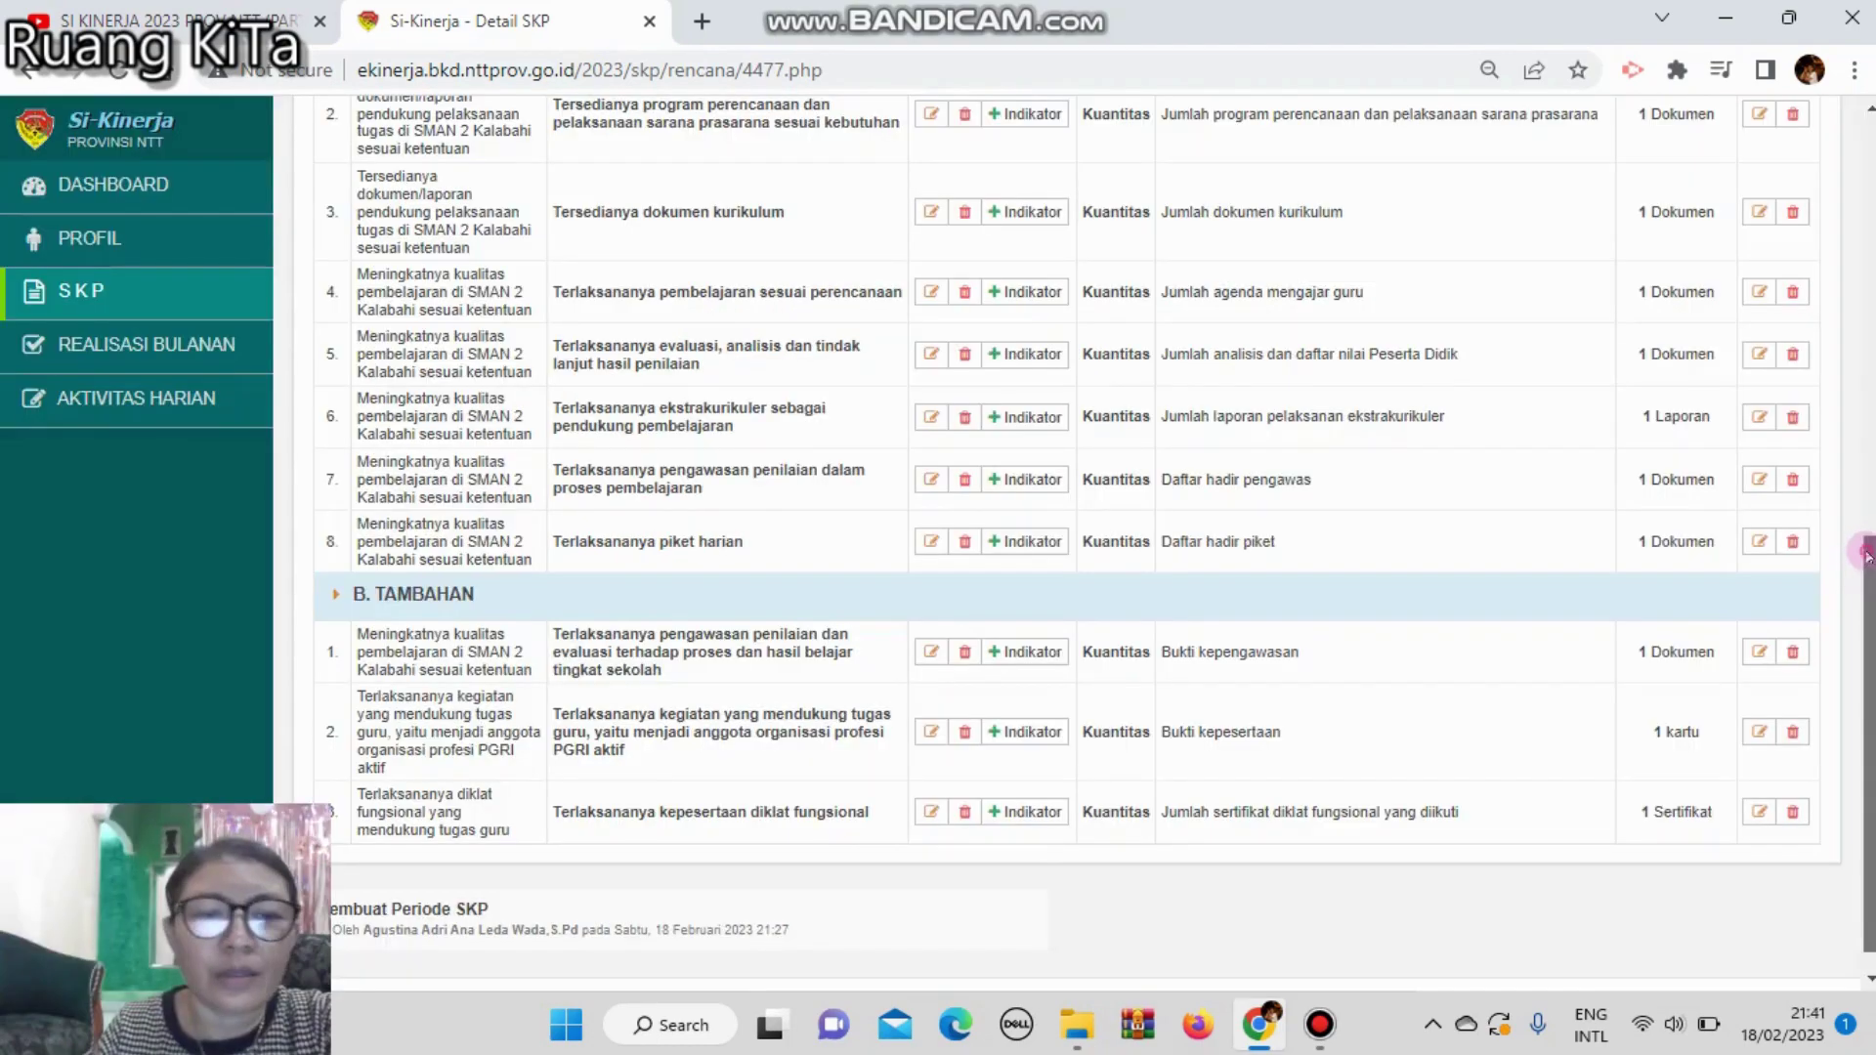
Step: Review the superior's plan, indicator and target of every Utama and Tambahan work plan before submission
scroll(1075, 538, down, 1)
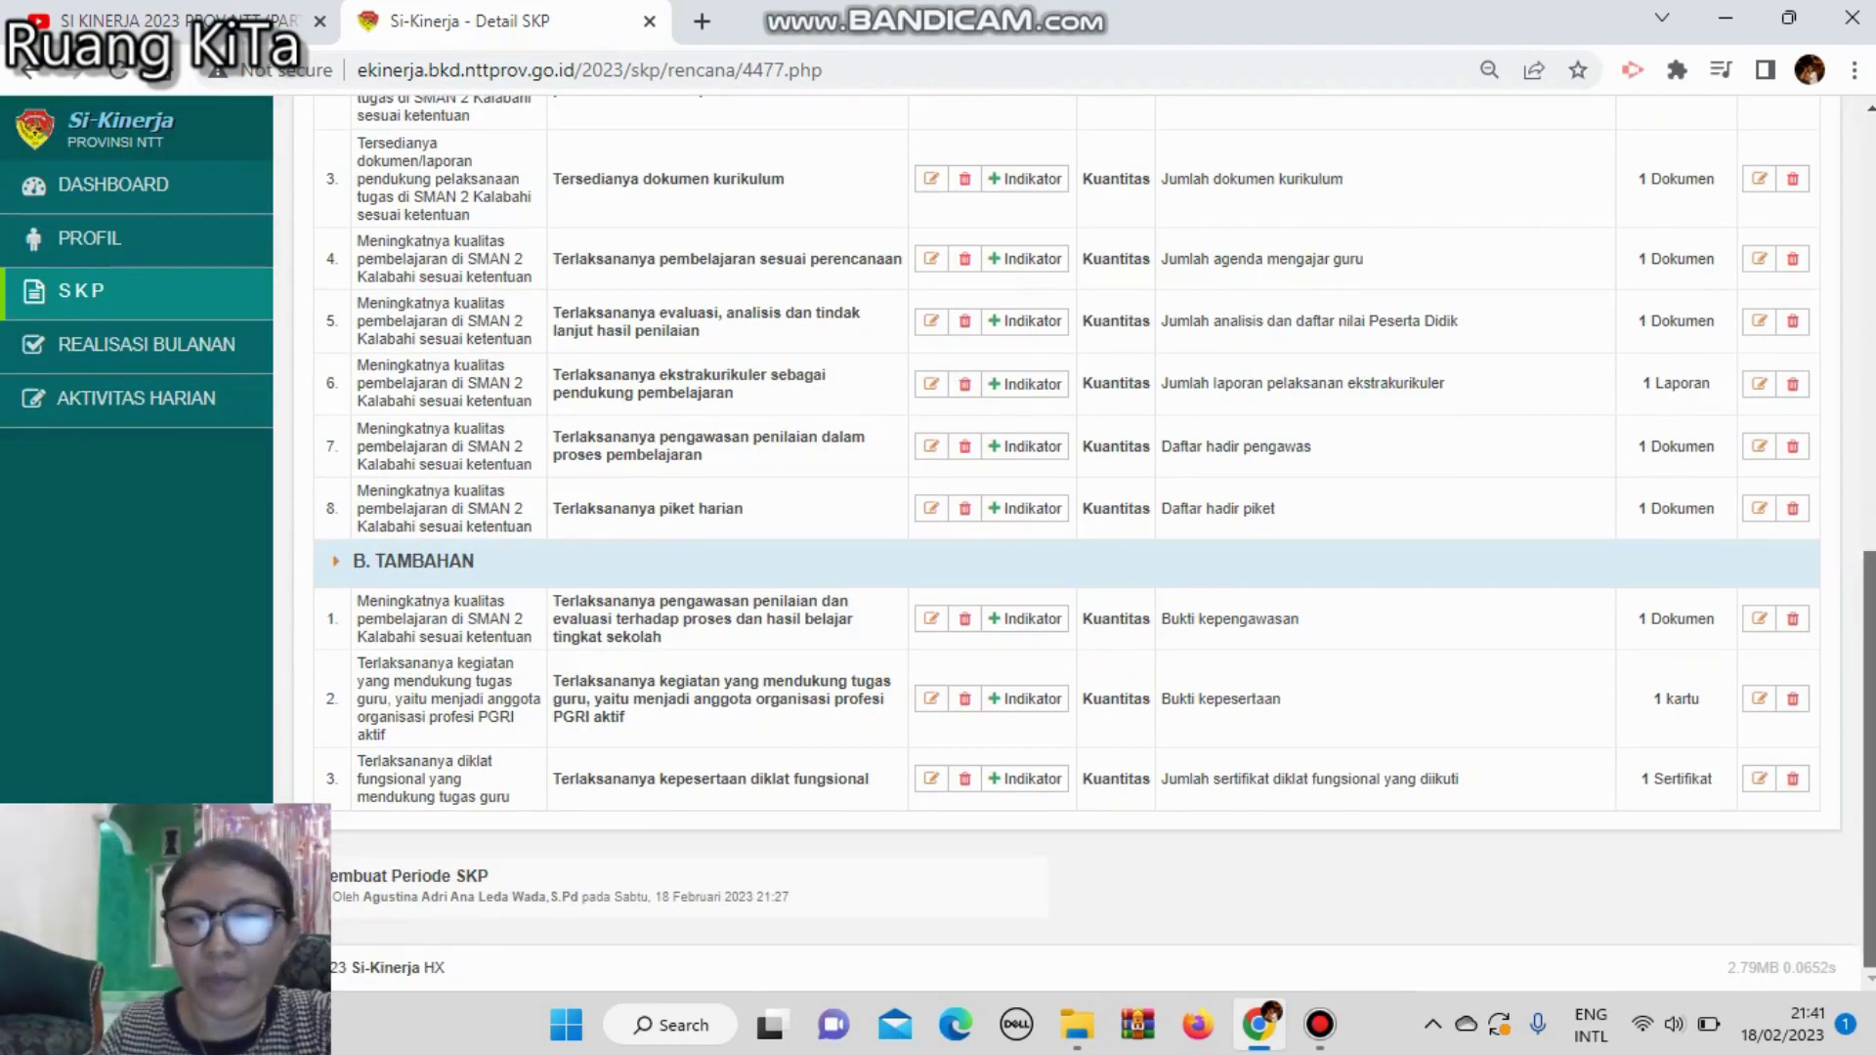
scroll(928, 488, up, 5)
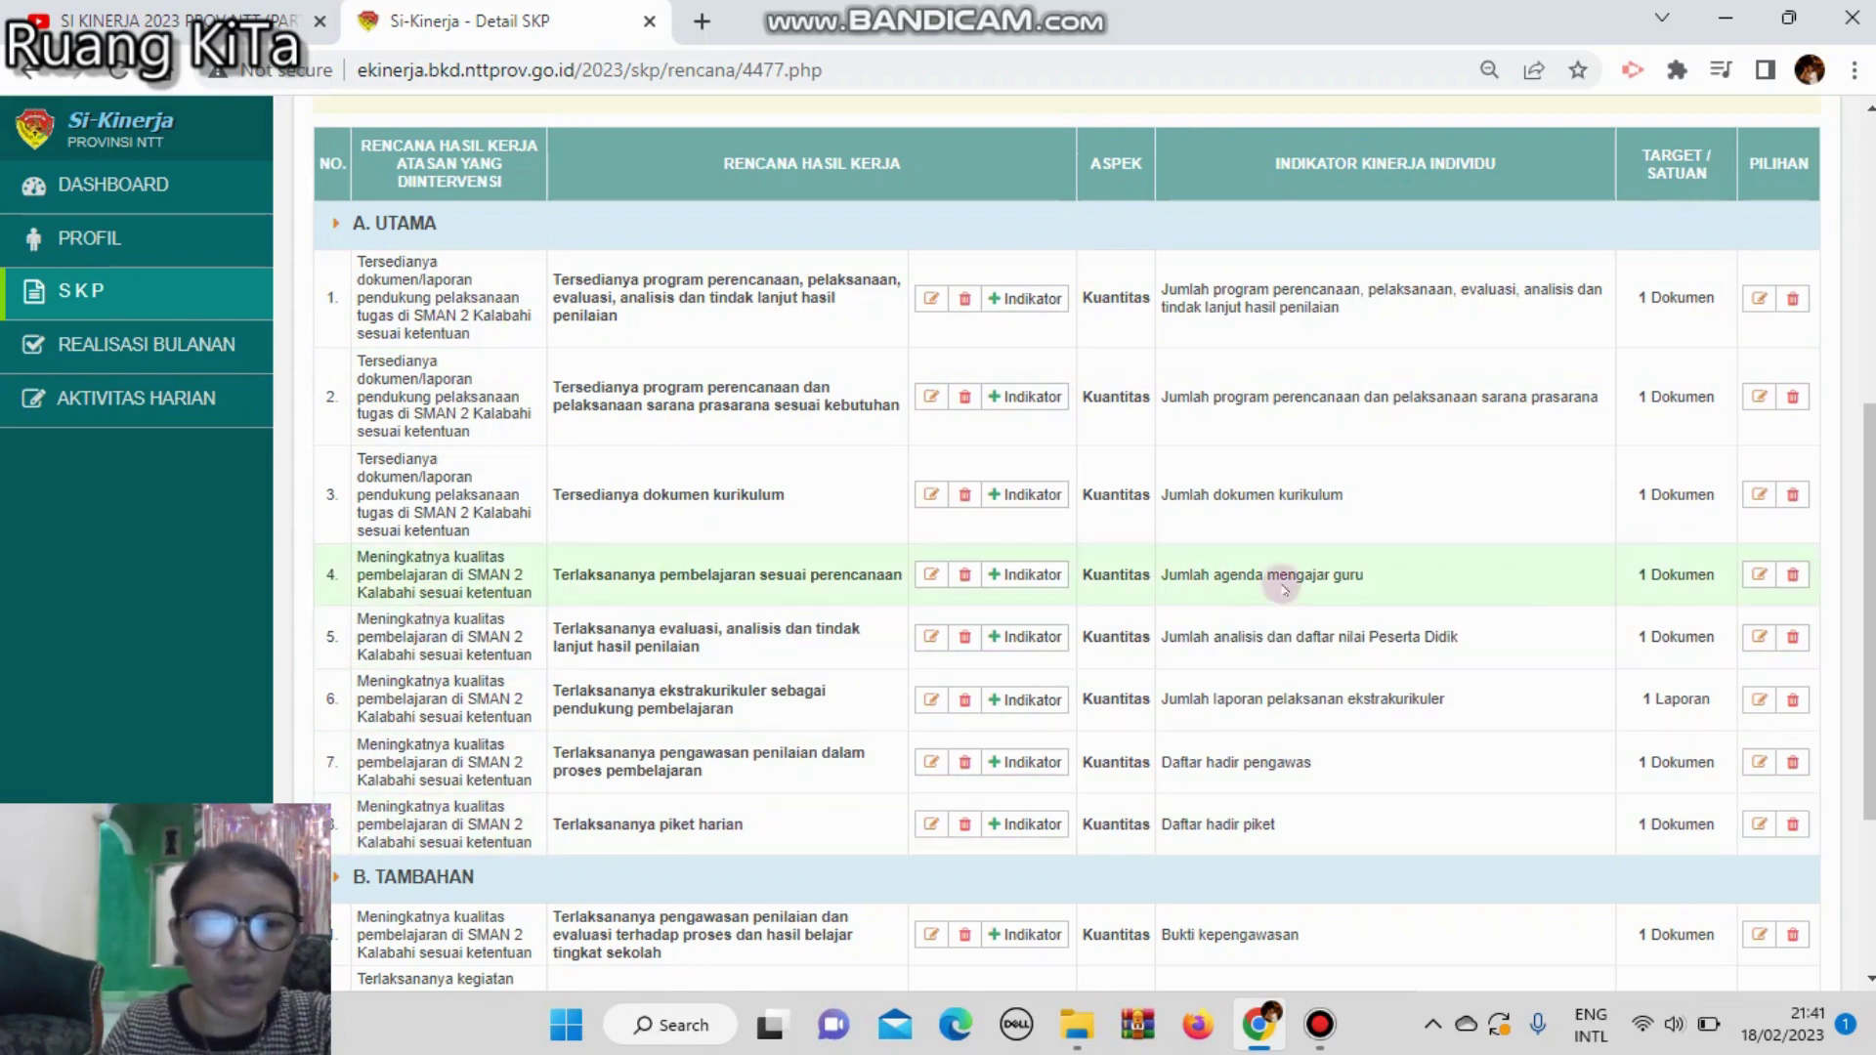
scroll(608, 704, down, 3)
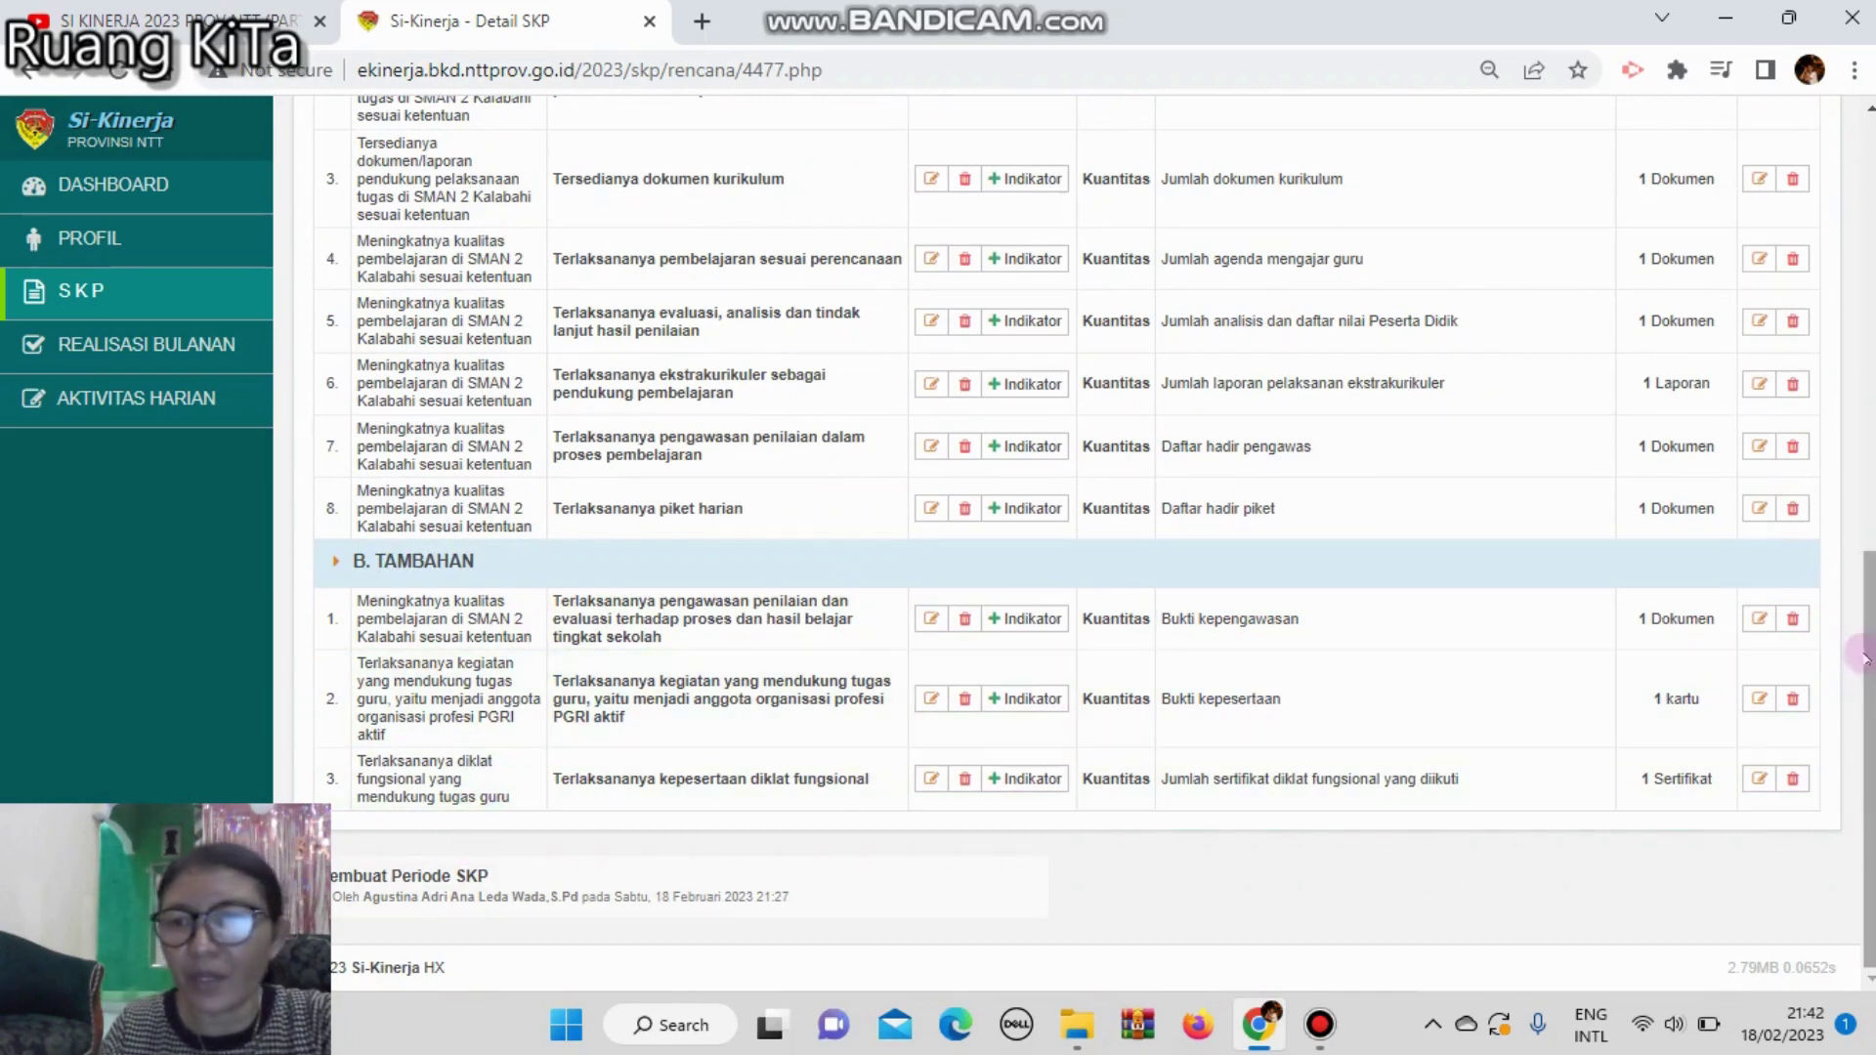
drag(1867, 667, 1866, 291)
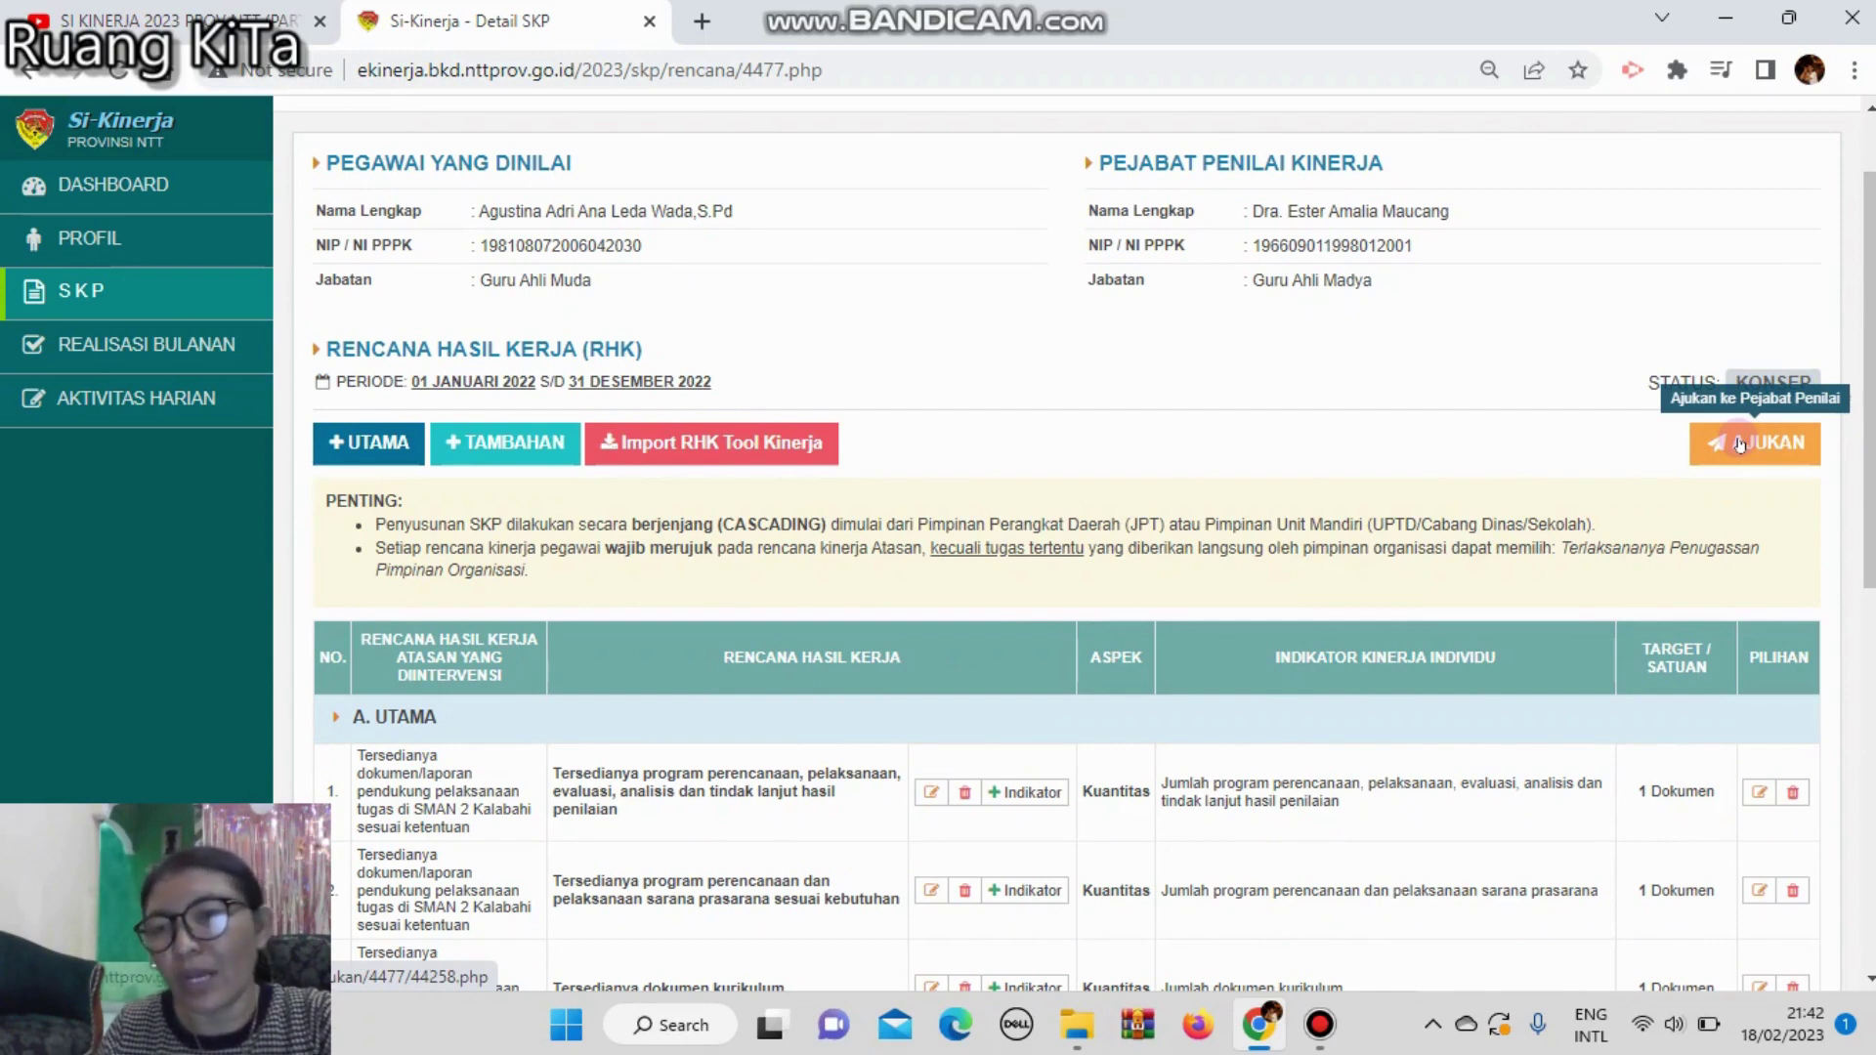
drag(1869, 381, 1868, 440)
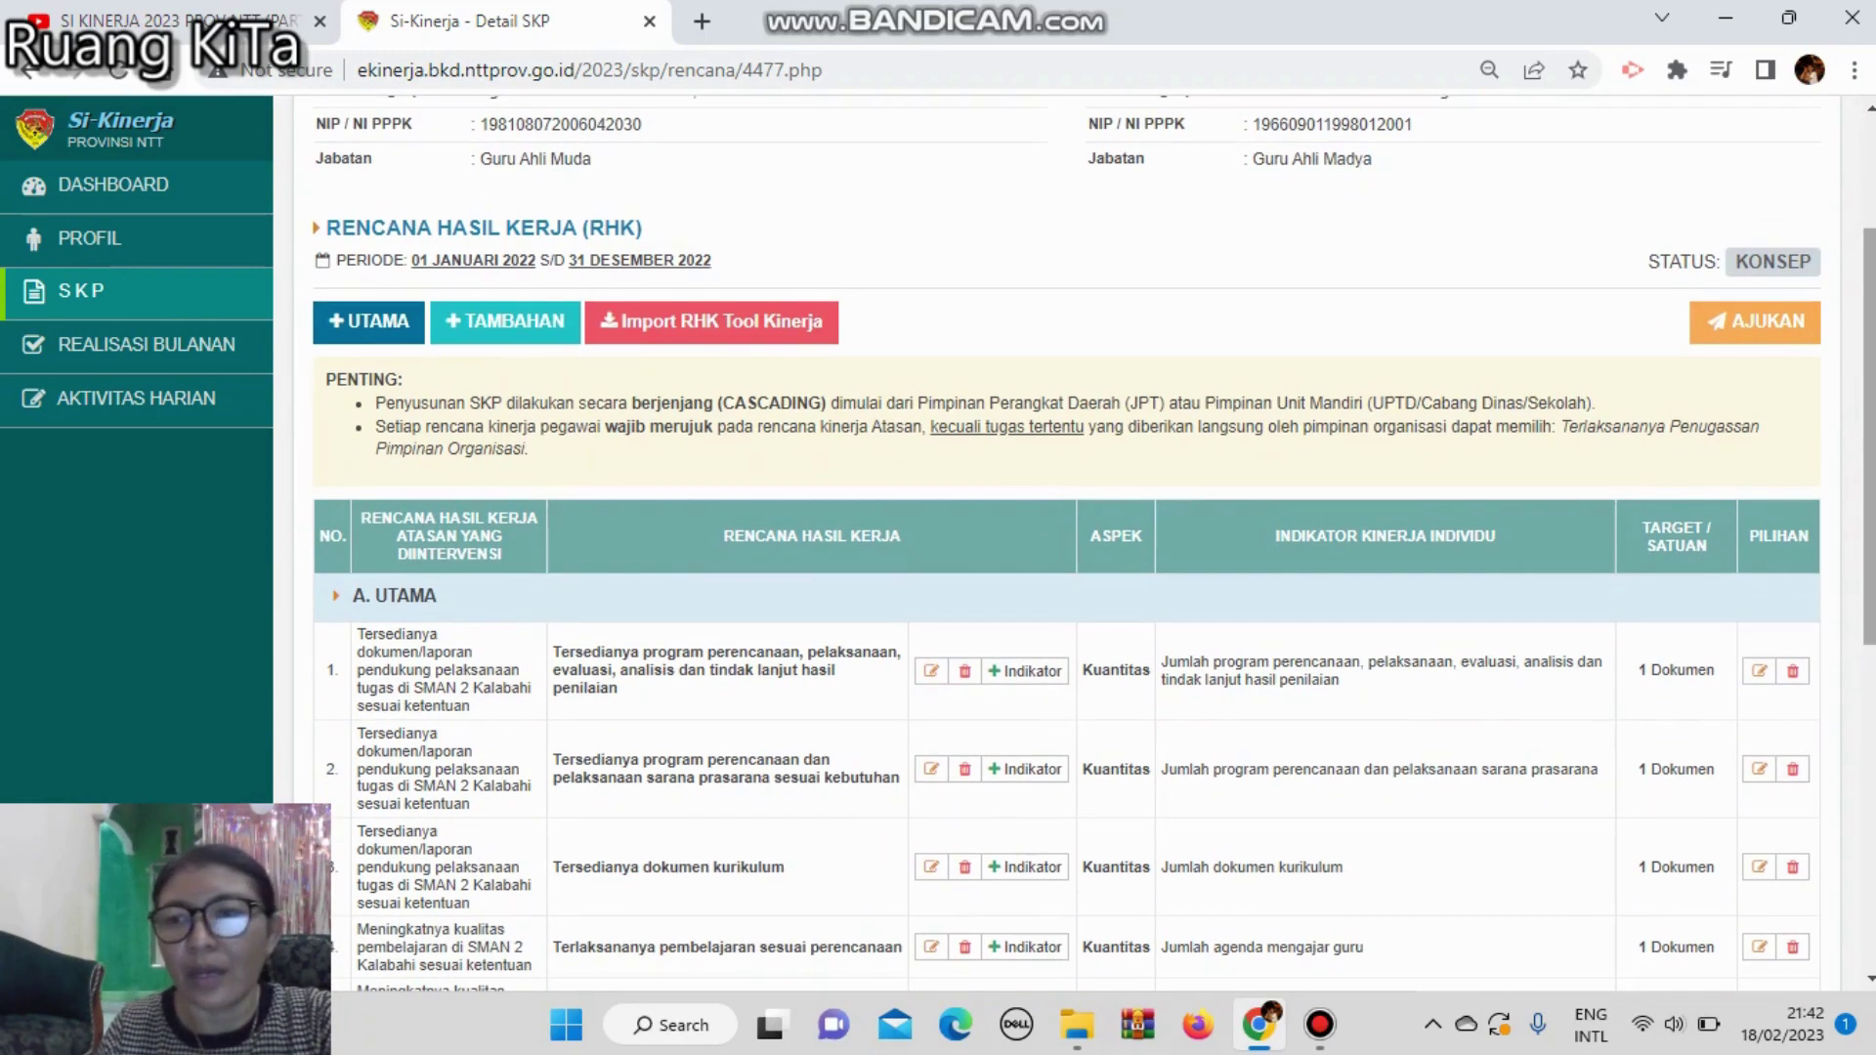
scroll(1065, 548, up, 2)
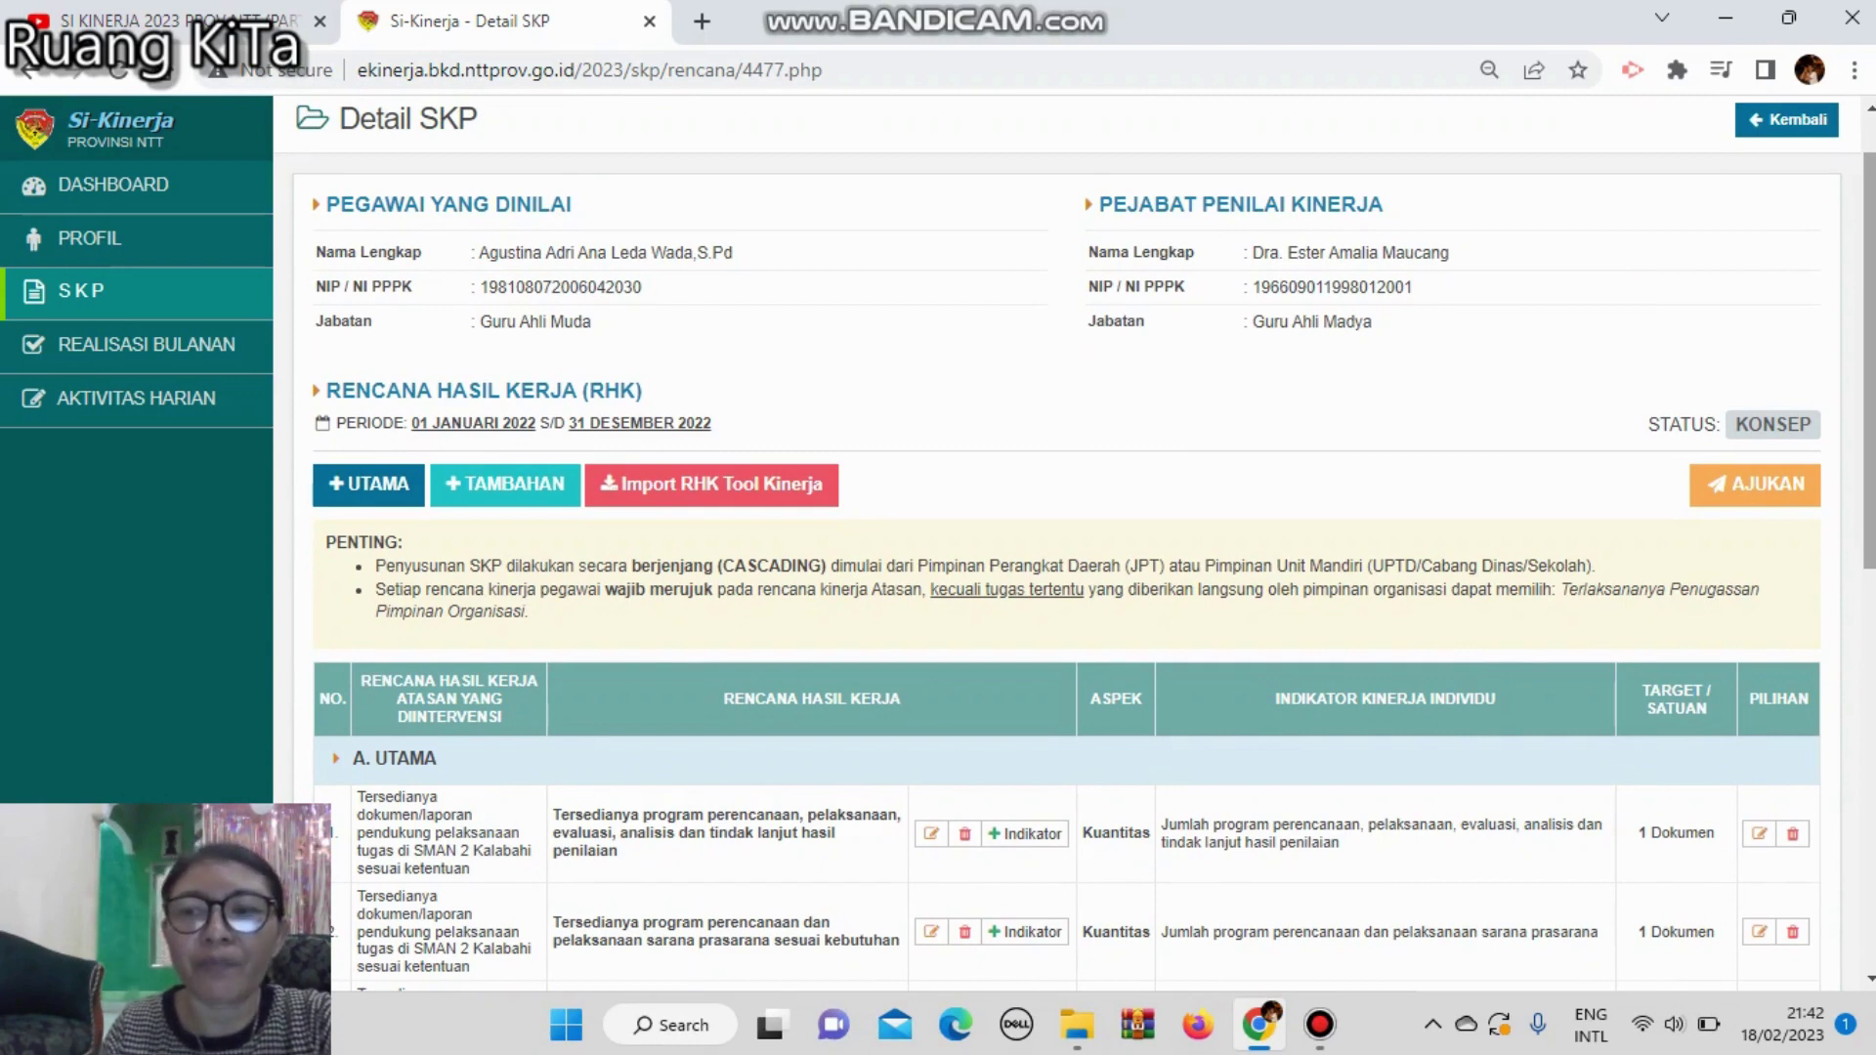
scroll(1075, 544, down, 2)
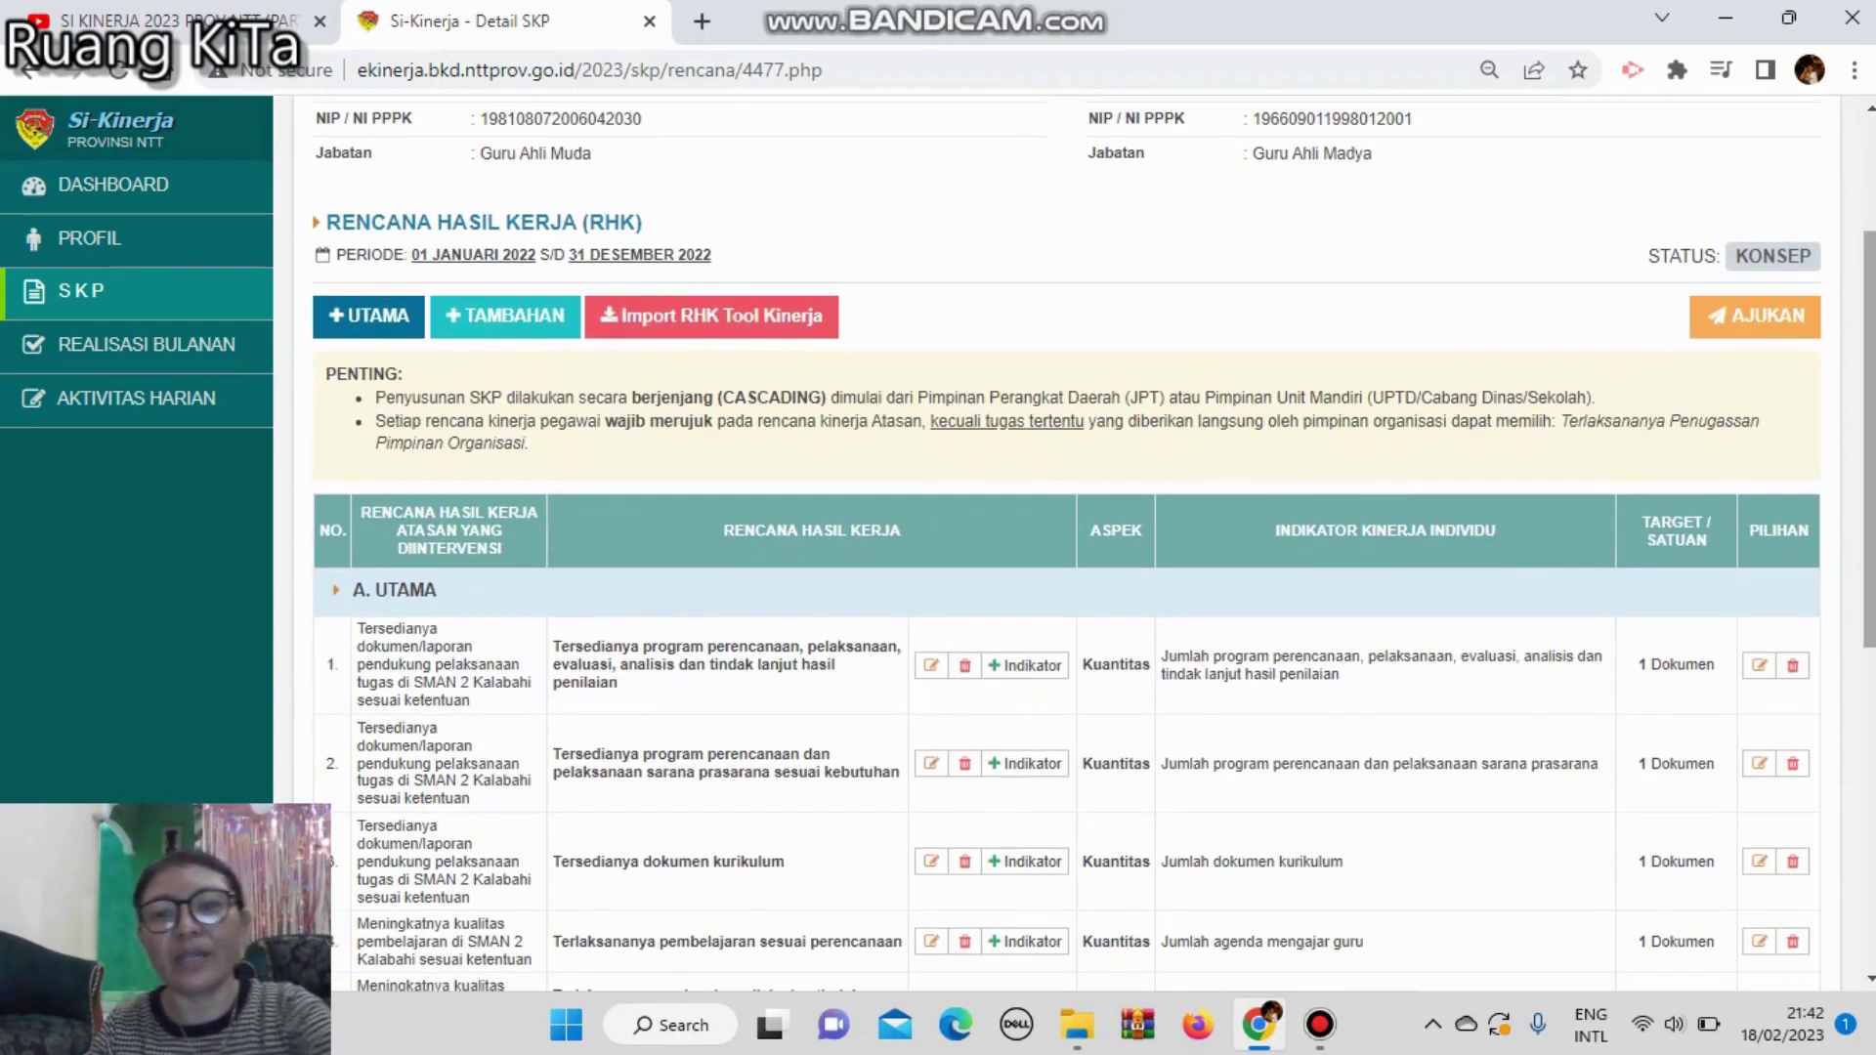
scroll(1075, 547, down, 4)
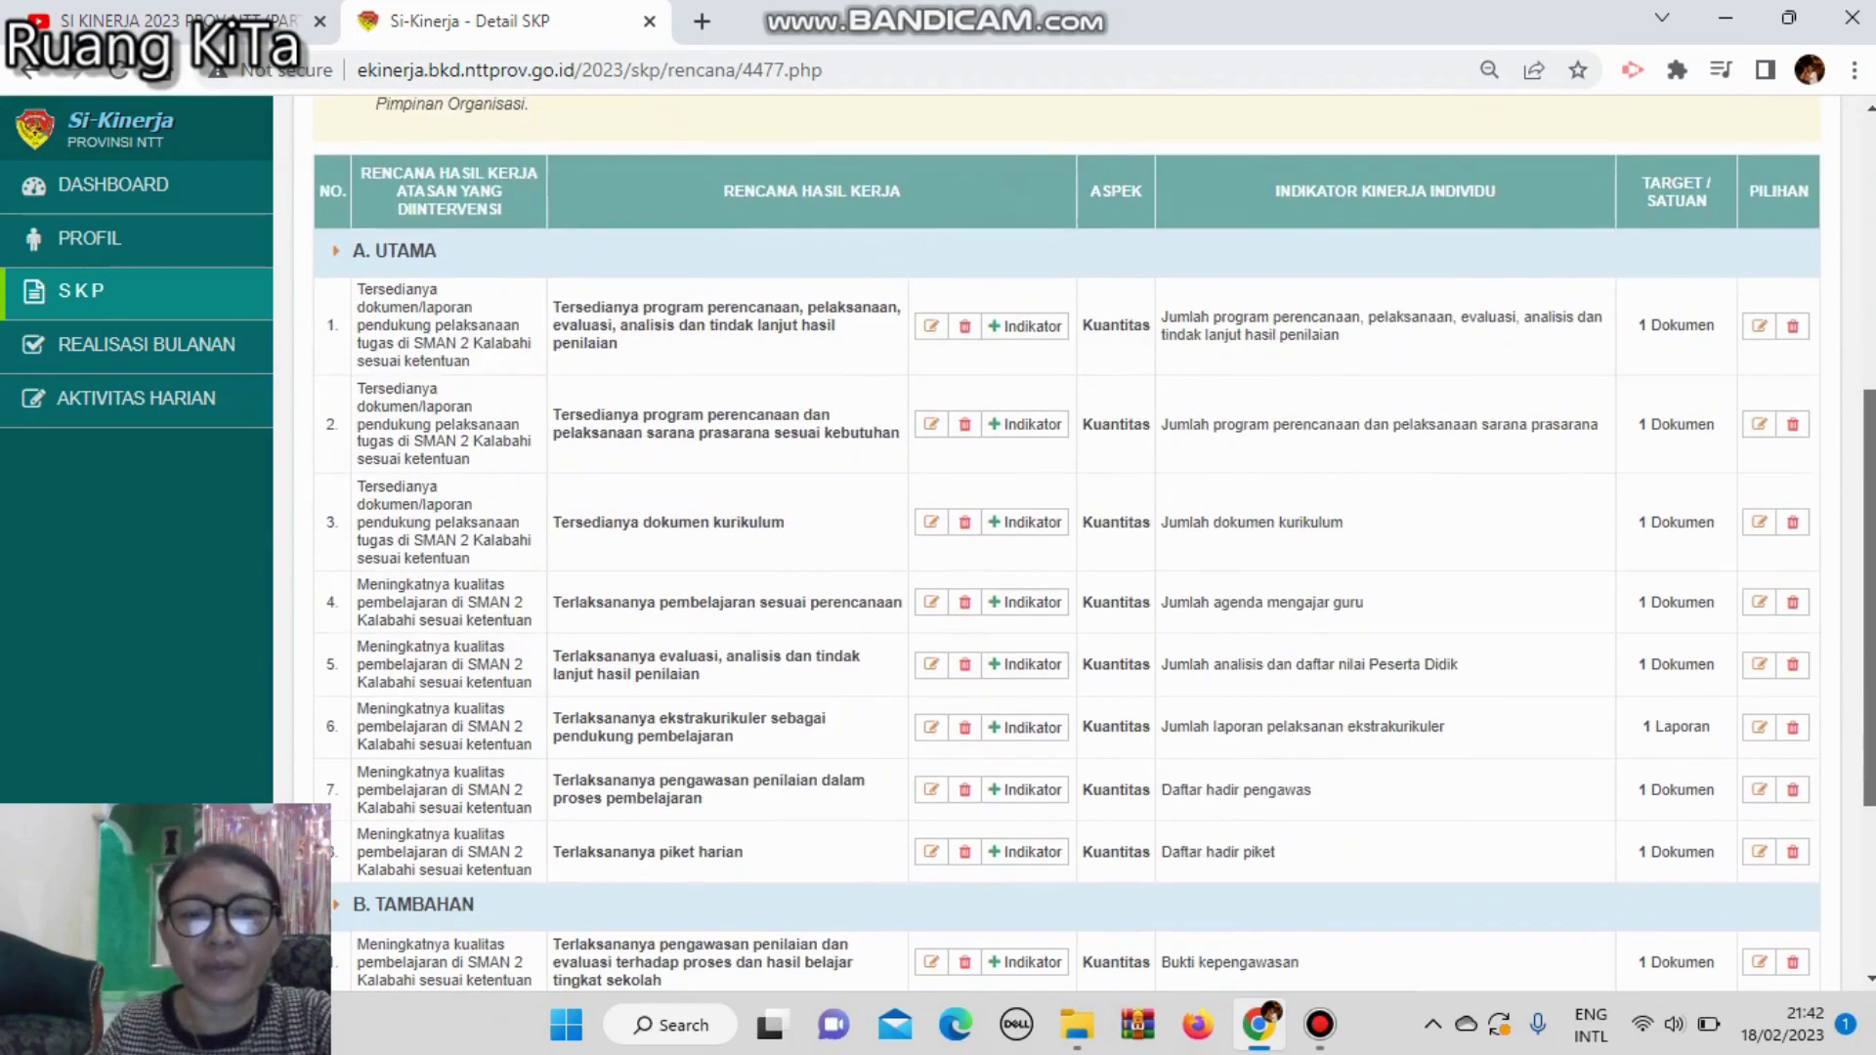
Step: Submit the work plans to the assessing official, keeping the sample note that asks for corrections
scroll(1075, 547, up, 6)
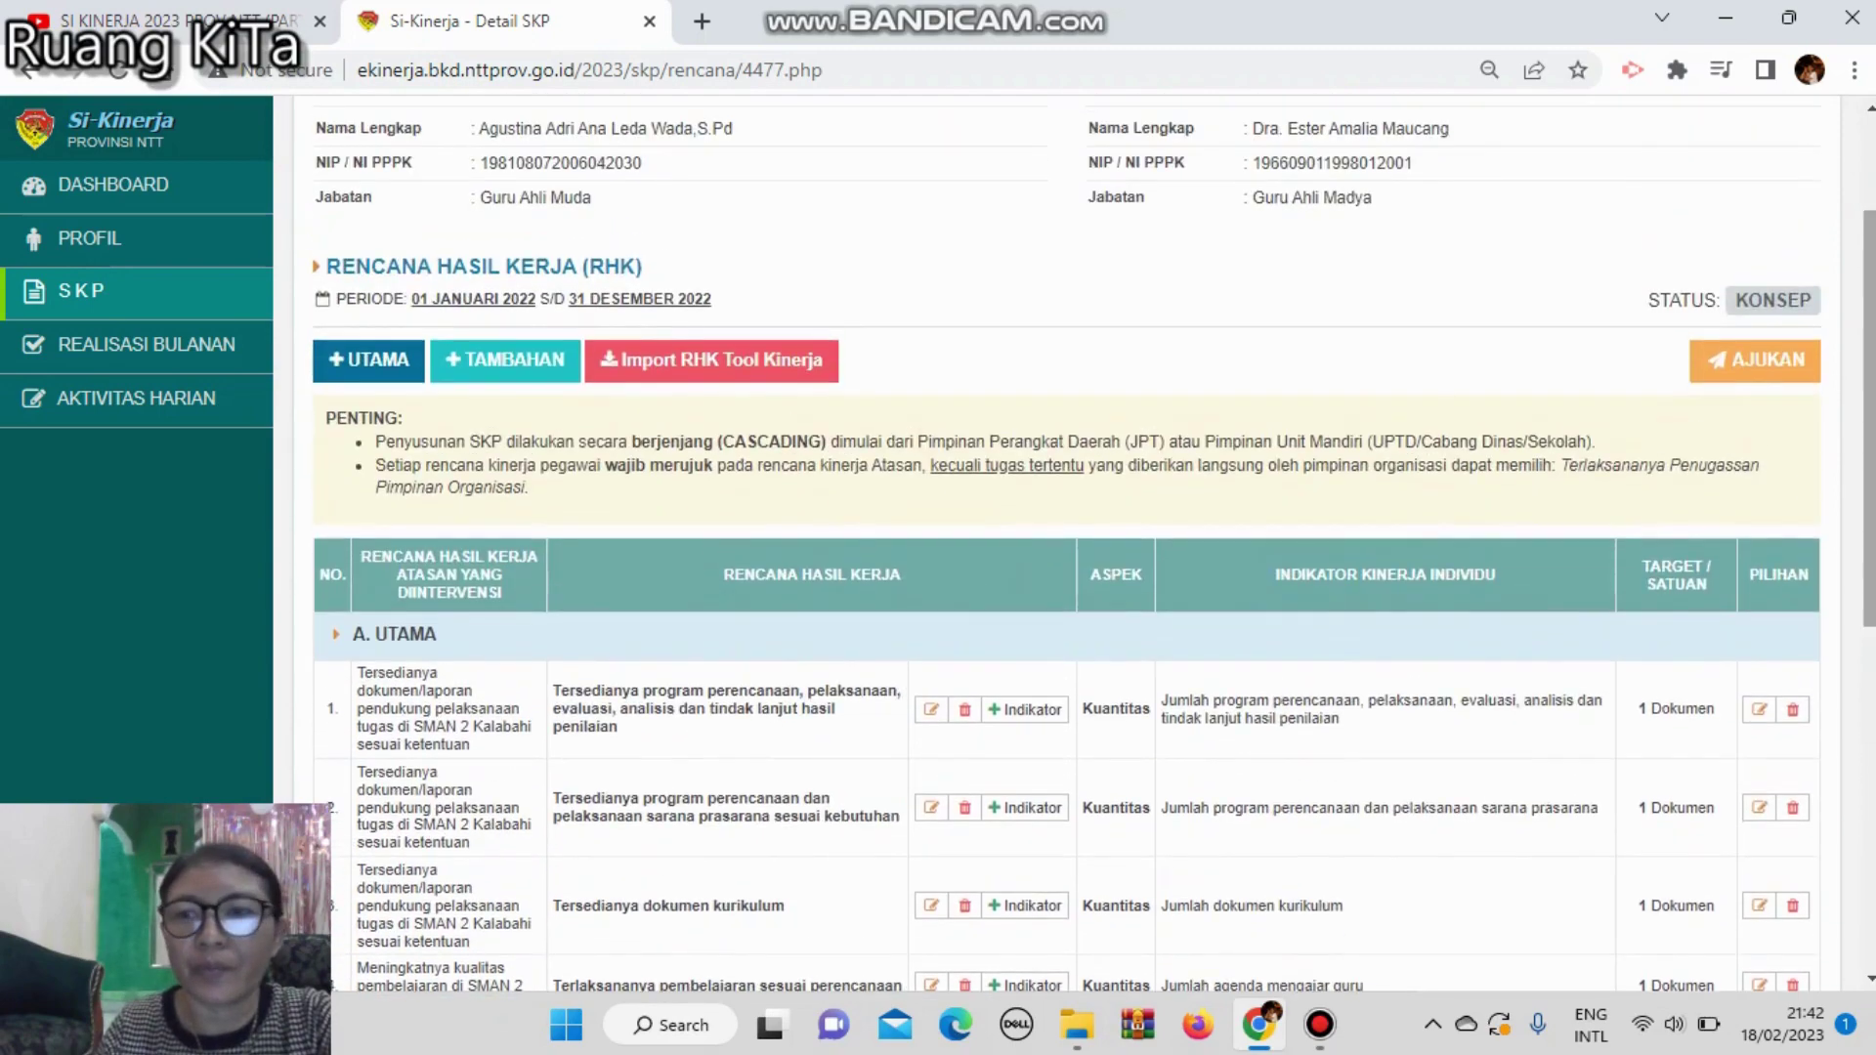
click(1756, 369)
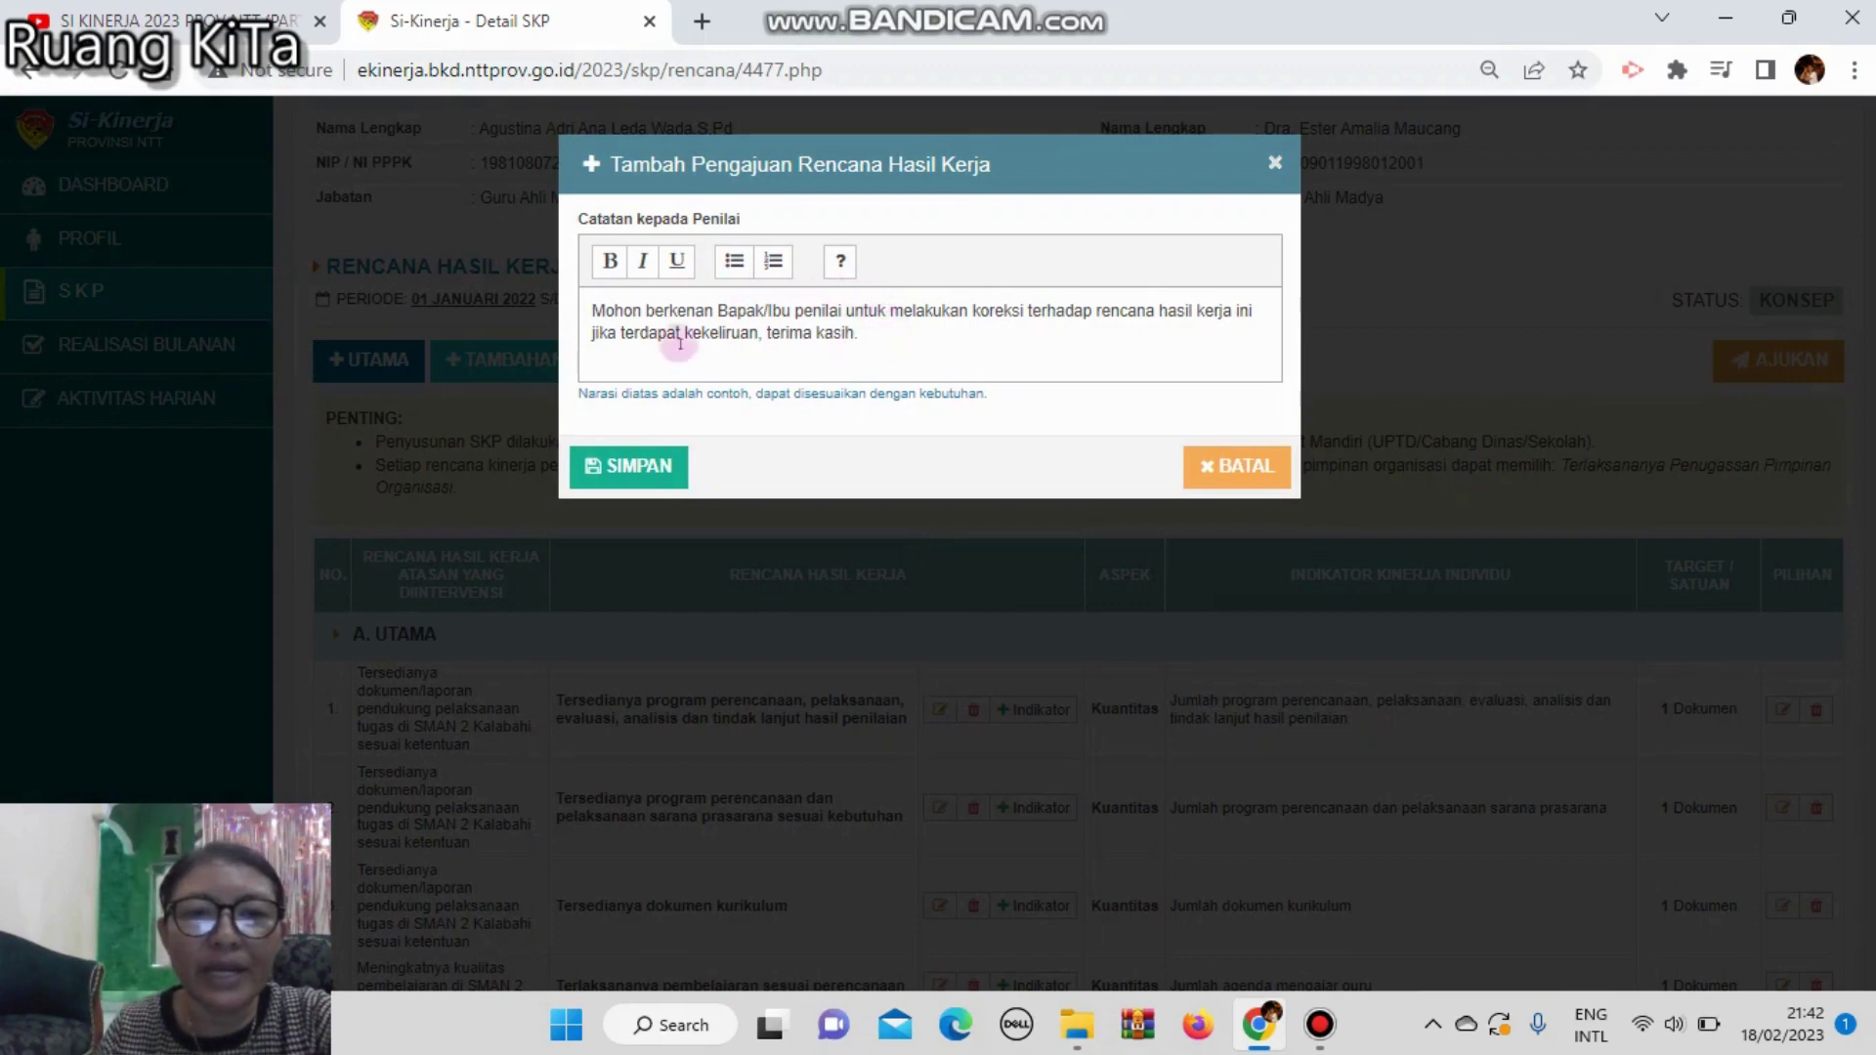
click(871, 349)
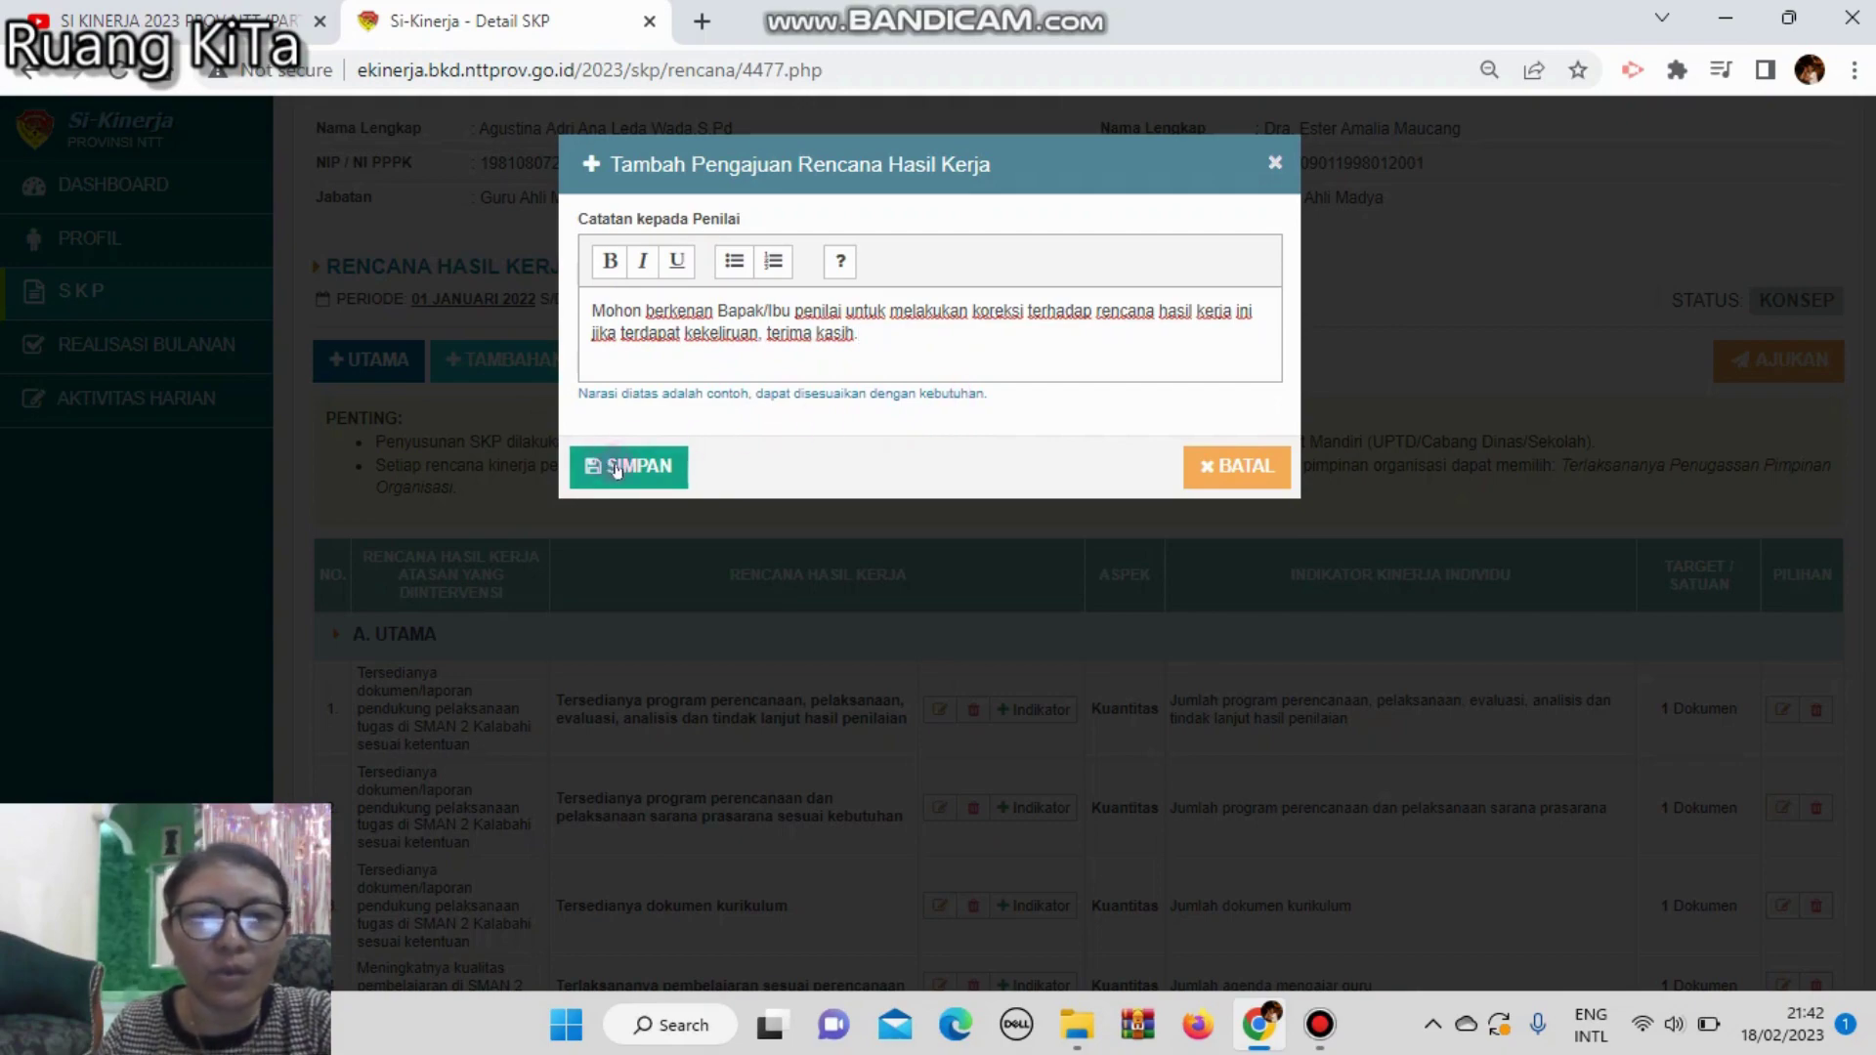
click(650, 468)
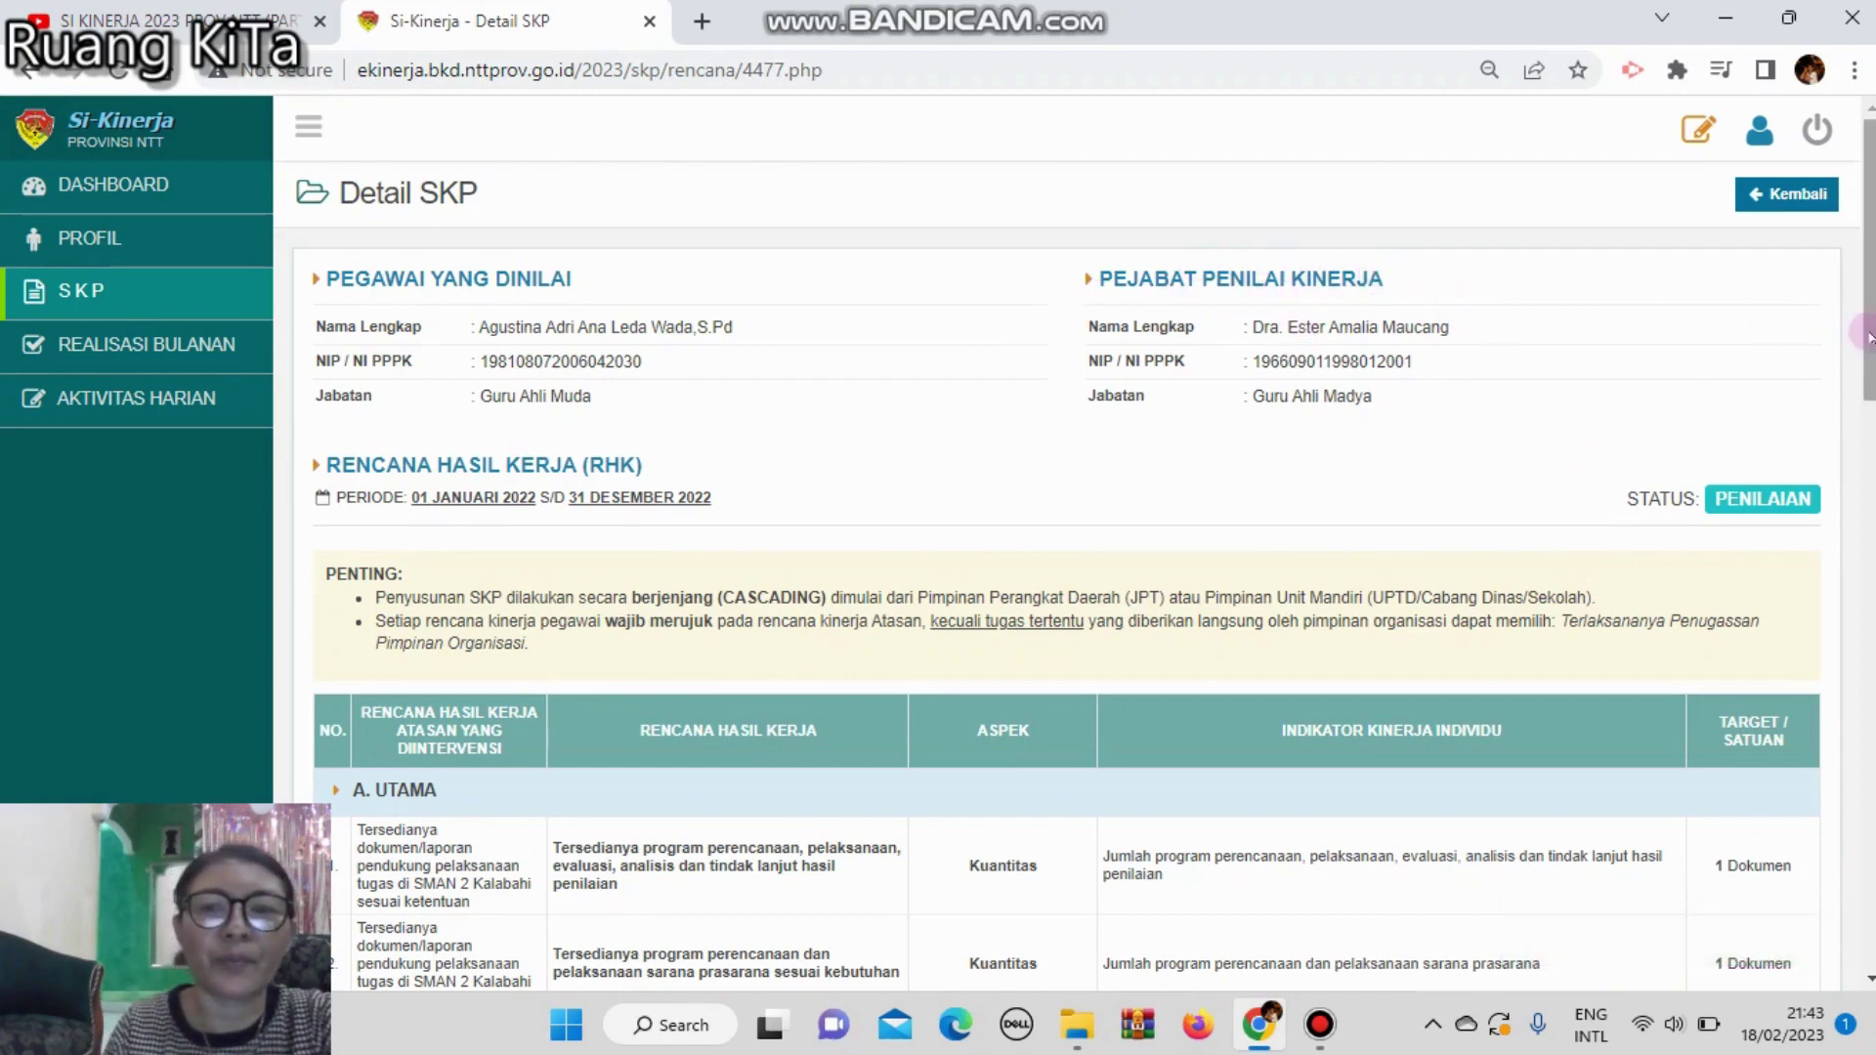
scroll(1868, 337, down, 1)
scroll(1868, 337, up, 1)
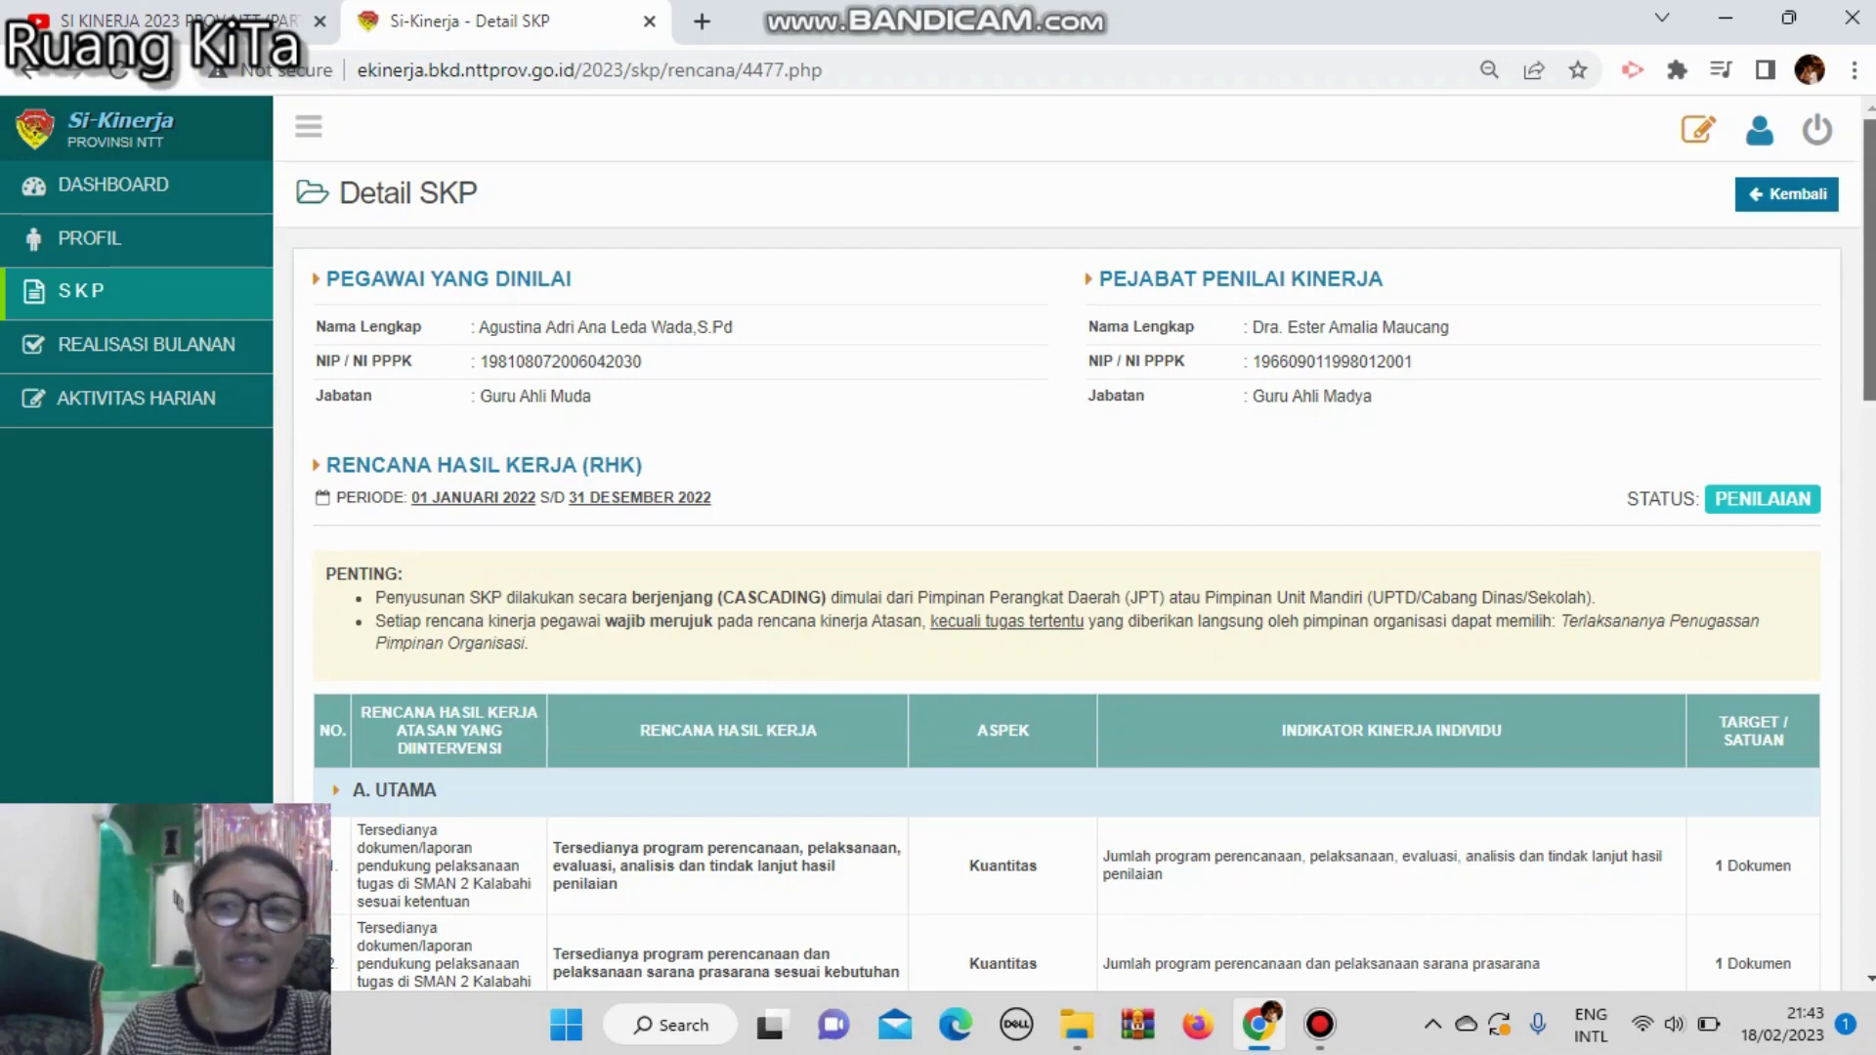
scroll(1065, 548, down, 7)
scroll(1818, 130, up, 7)
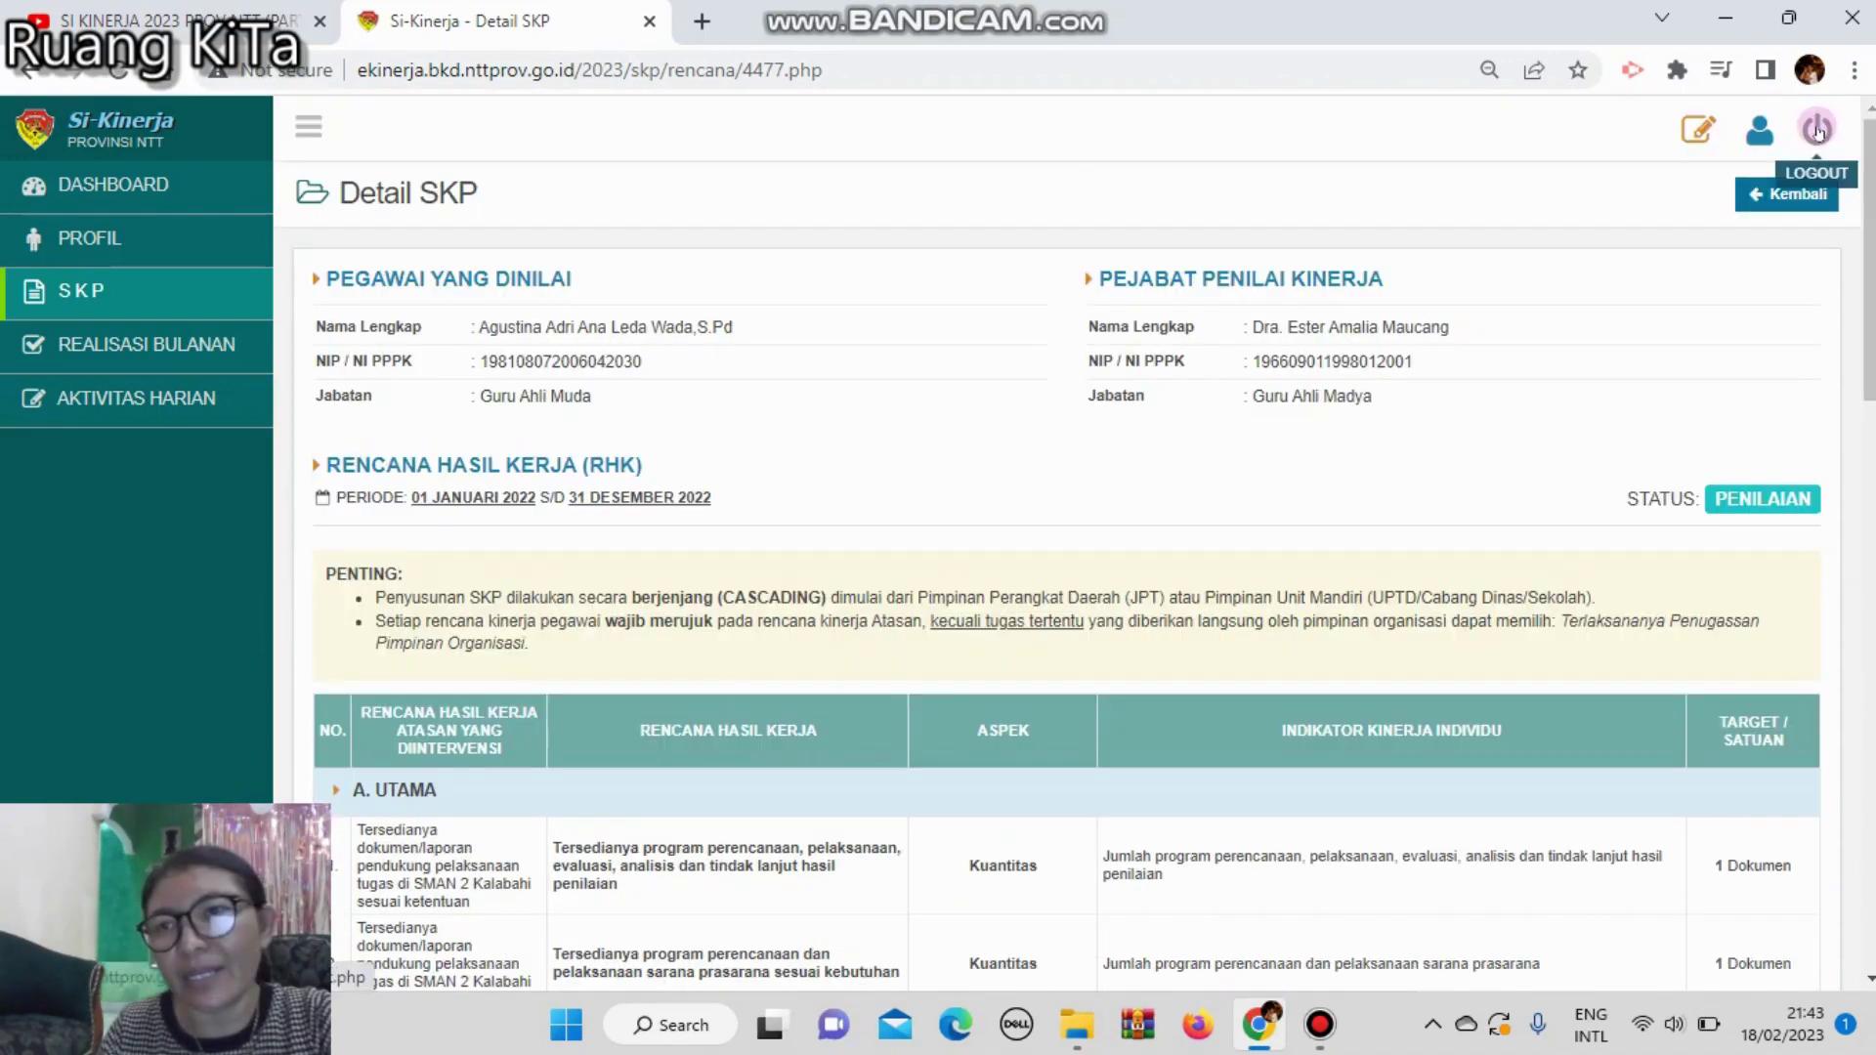